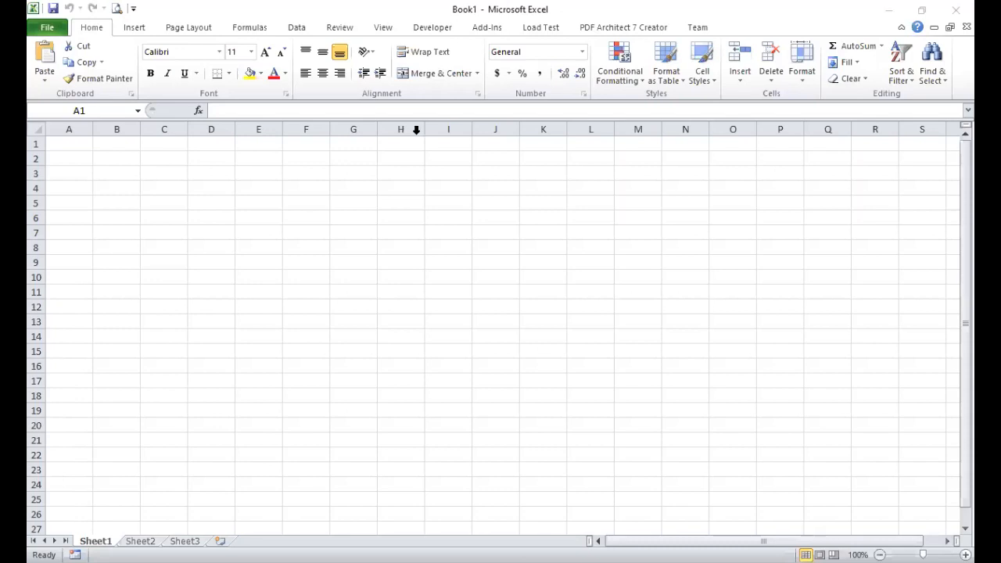
Restore the maximized workbook window to a smaller size
click(395, 155)
click(395, 155)
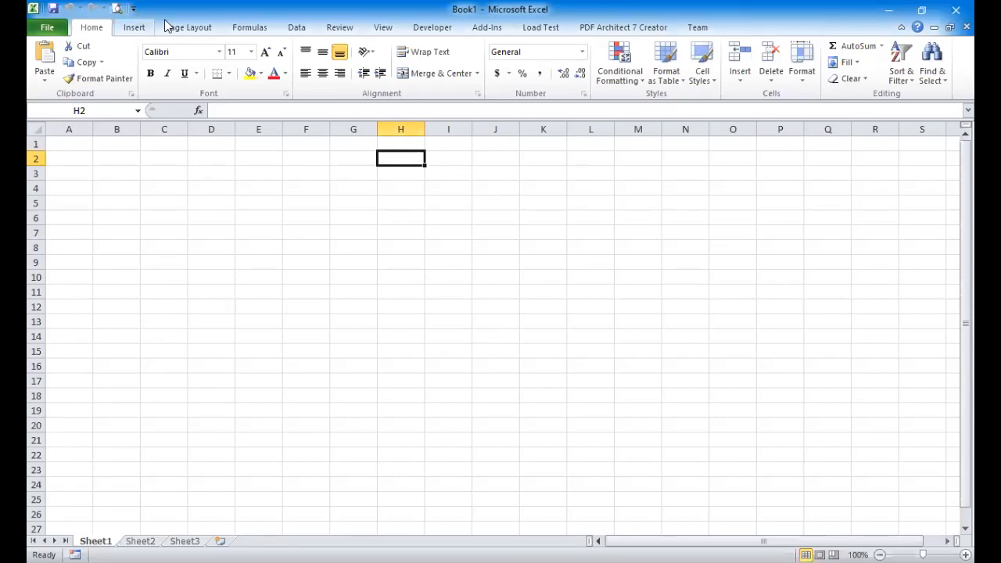
click(494, 202)
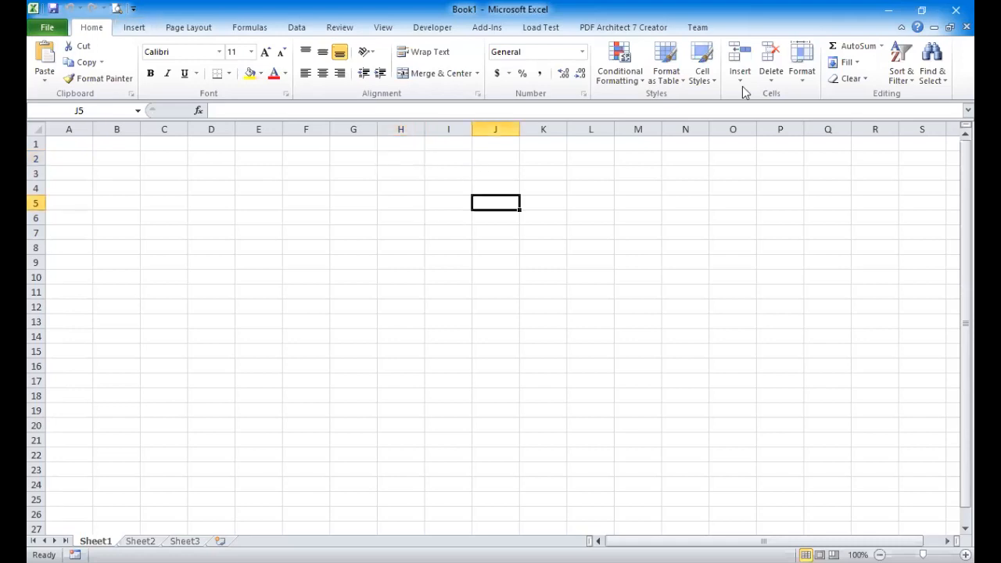
click(924, 11)
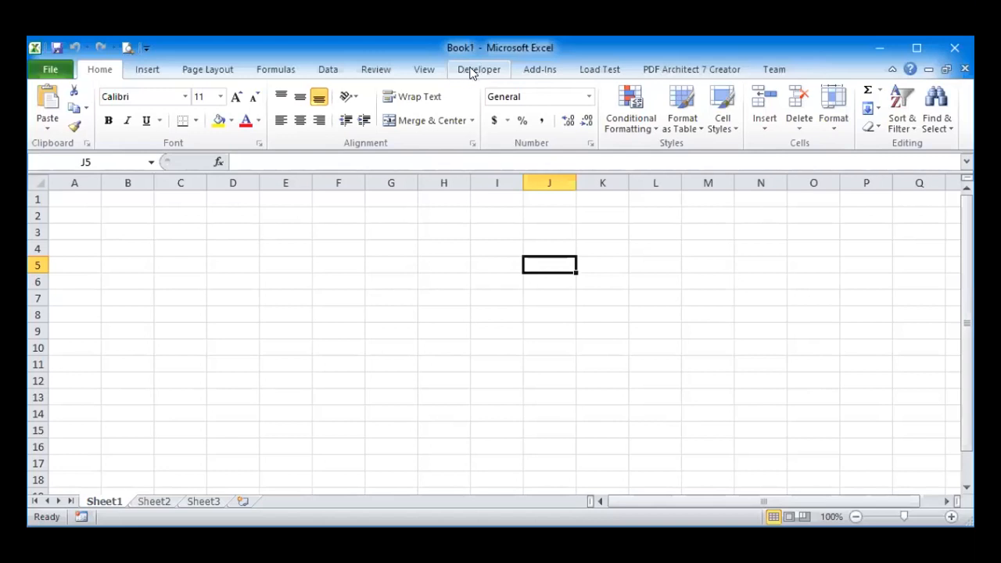
Look up the Developer entry among the main tabs in the ribbon customization options
click(472, 71)
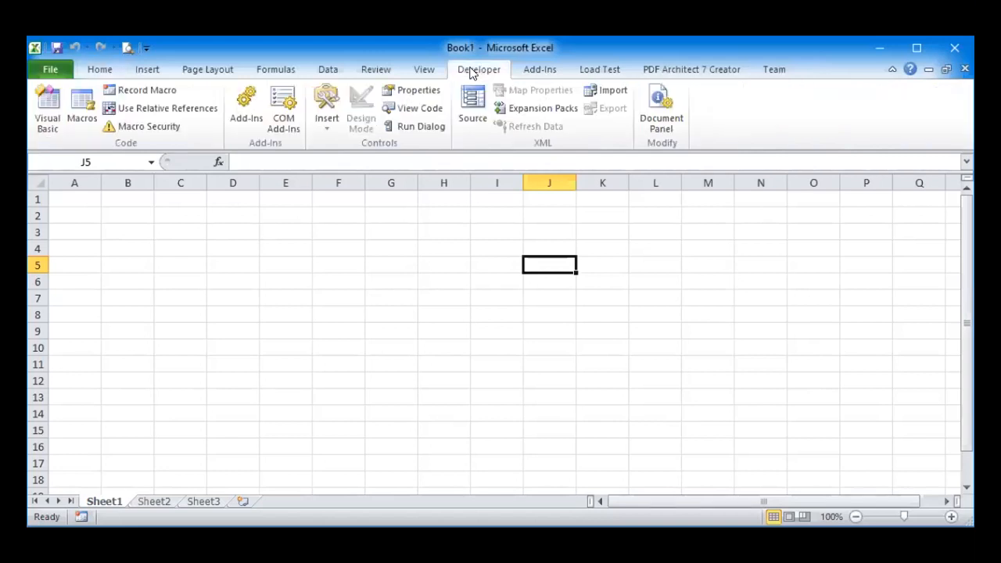
click(49, 70)
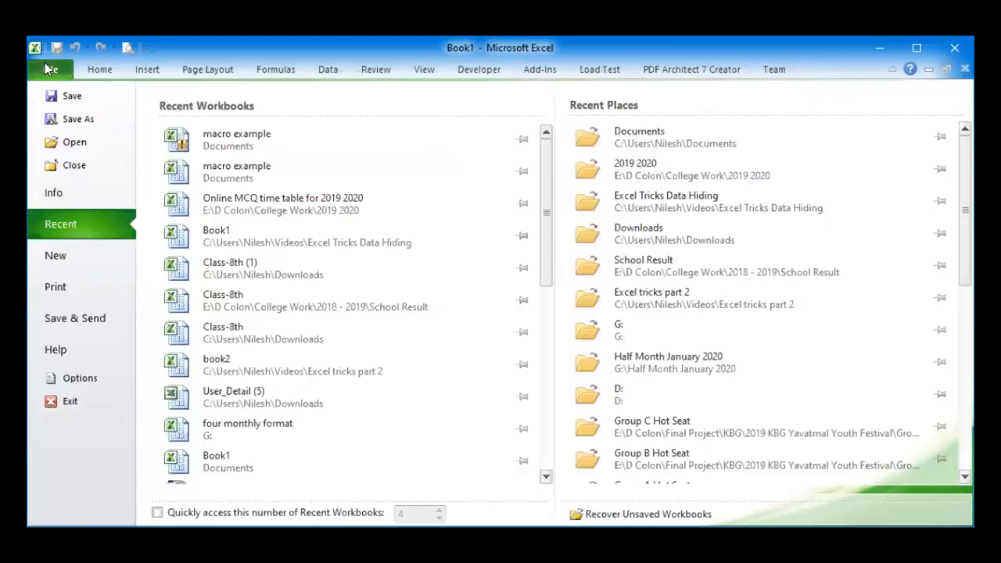
click(77, 375)
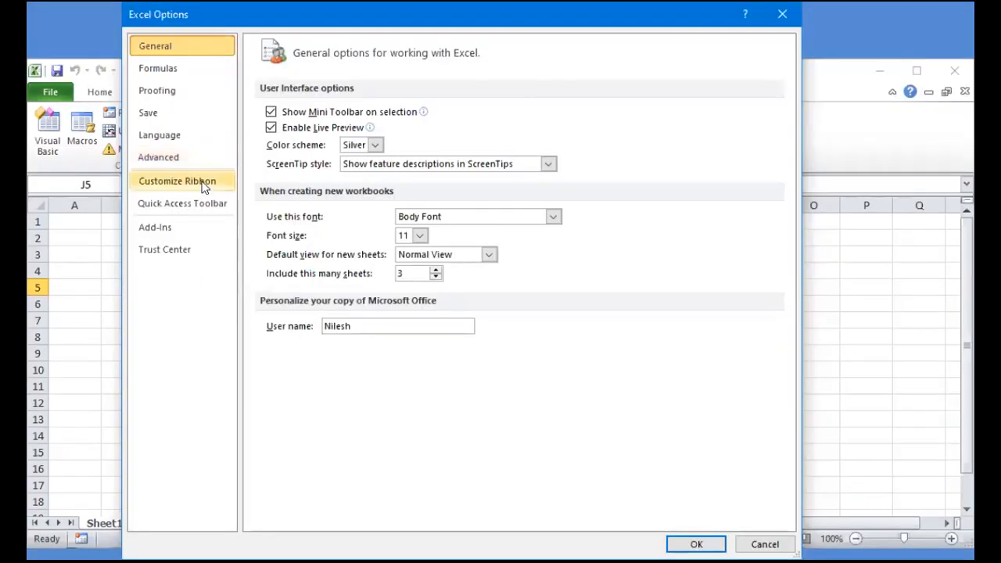
click(207, 182)
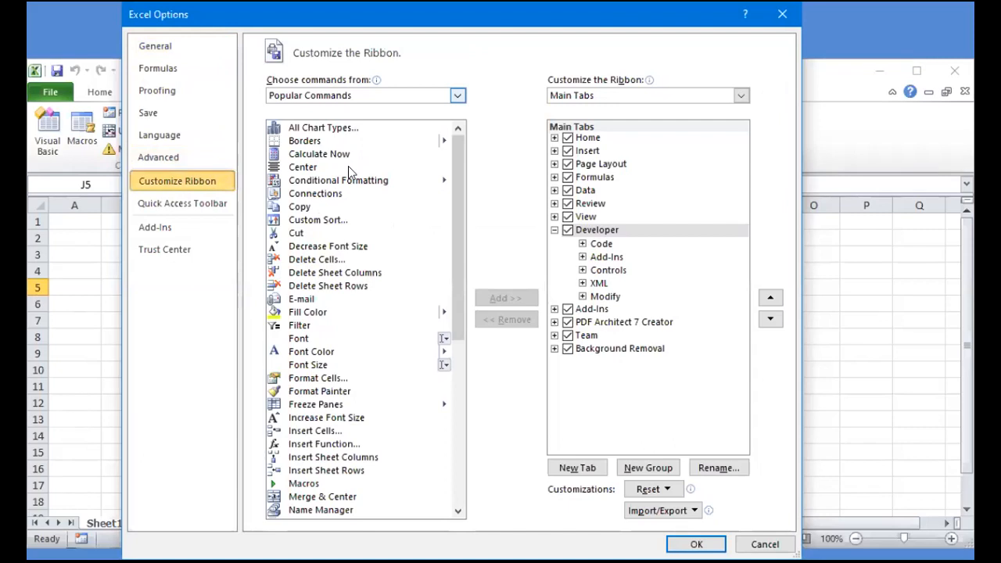
click(391, 94)
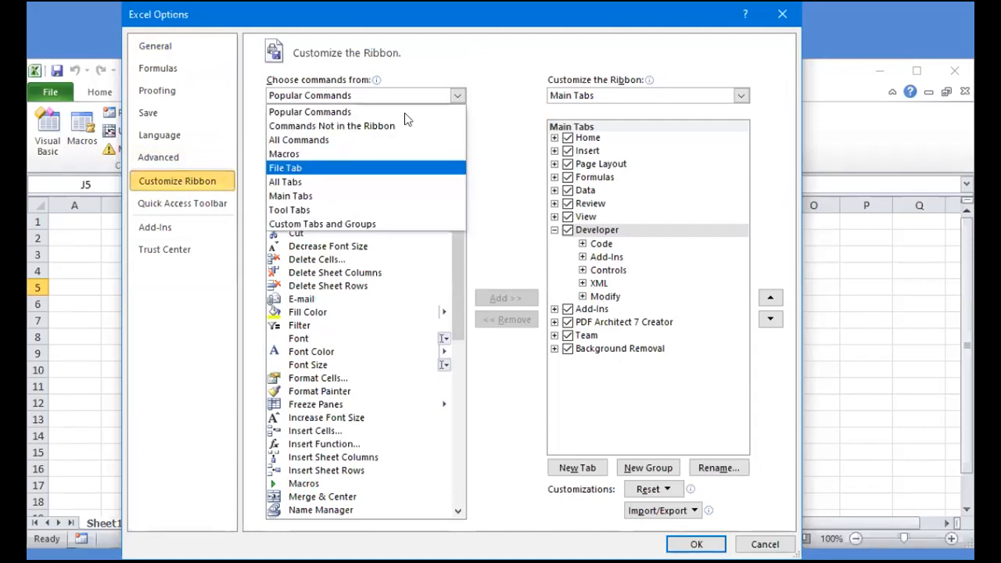
click(291, 195)
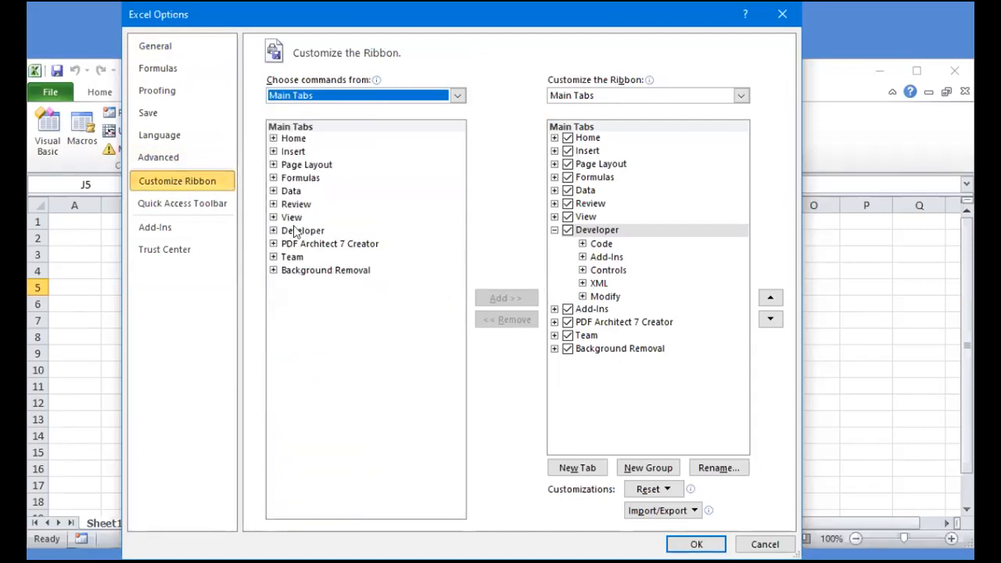
click(291, 232)
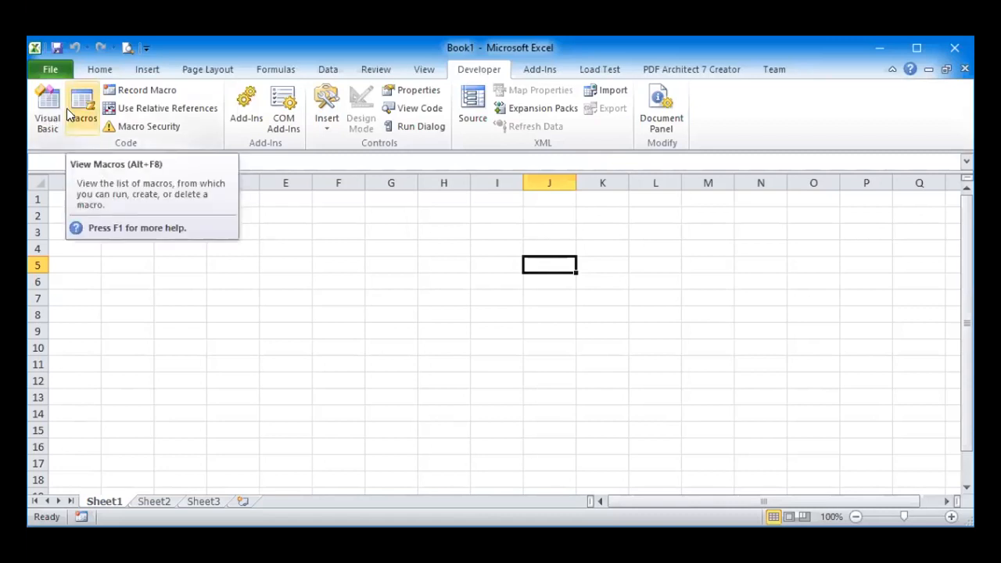
Set the save type of Book1 to Excel Macro-Enabled Workbook and cancel the save
click(93, 248)
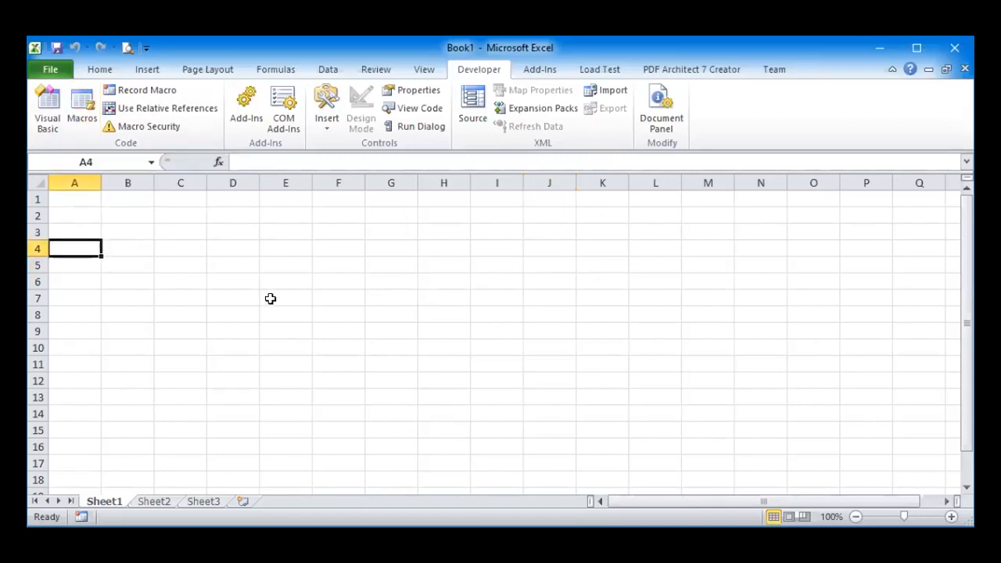
click(50, 70)
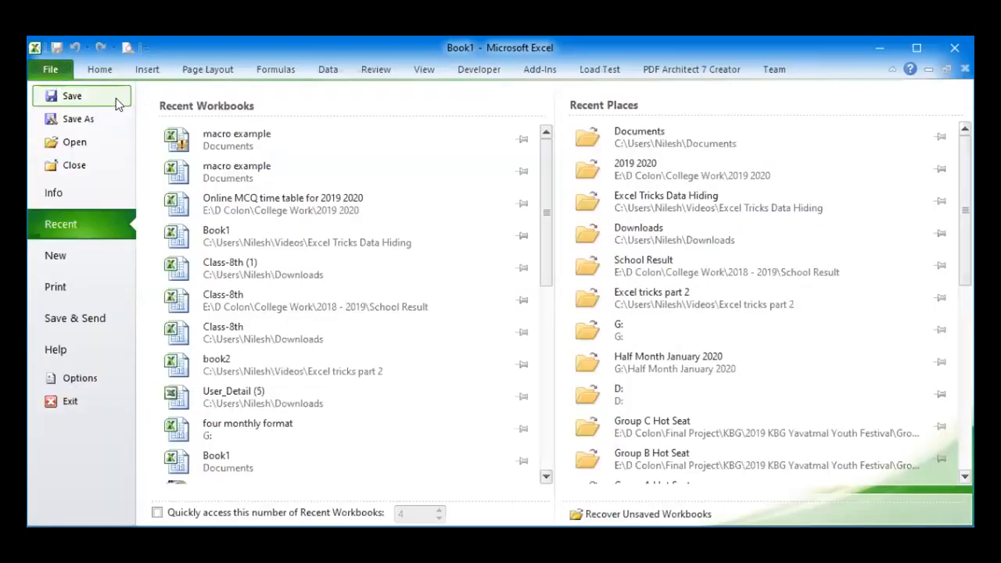
key(Escape)
key(F12)
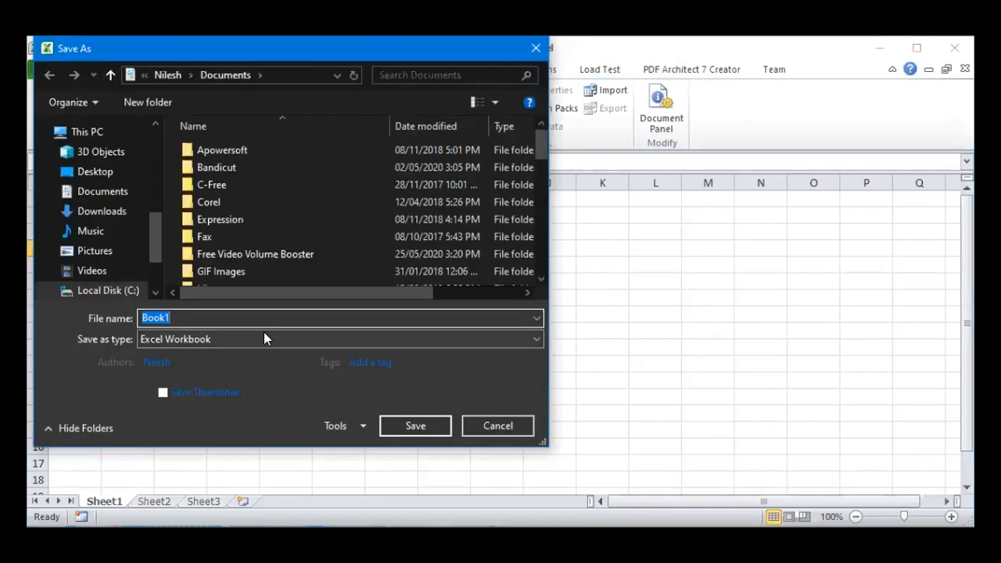
click(264, 336)
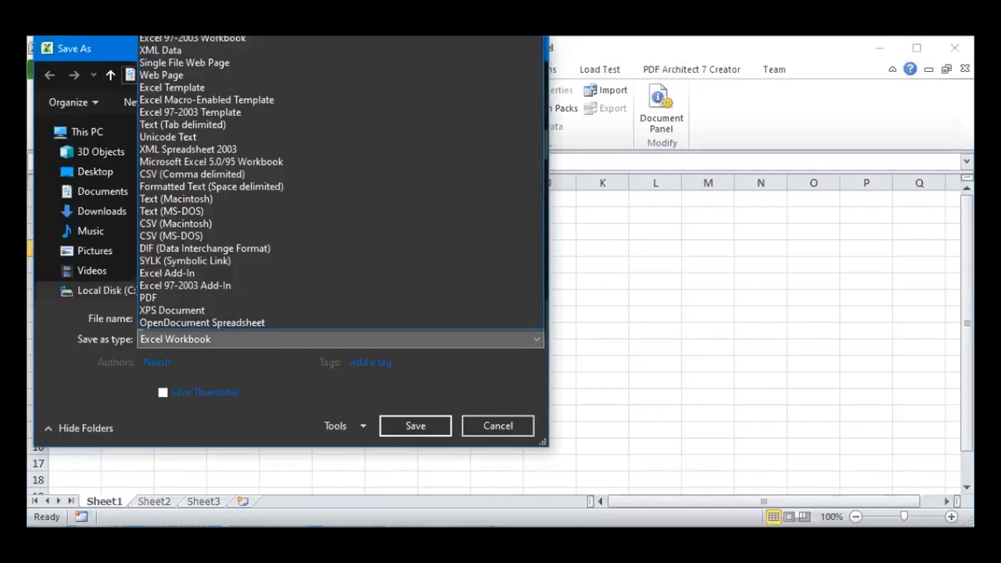
click(186, 13)
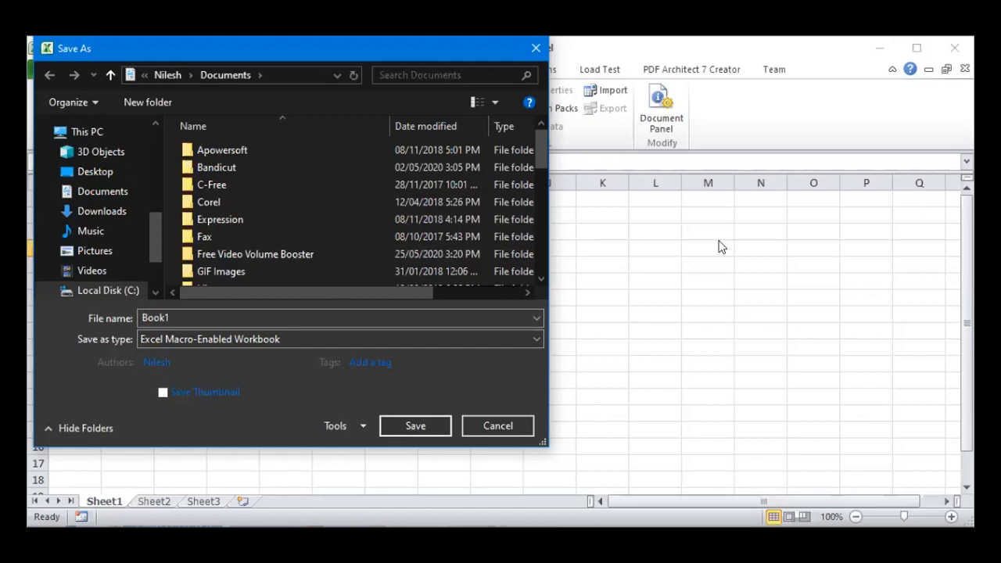
click(494, 426)
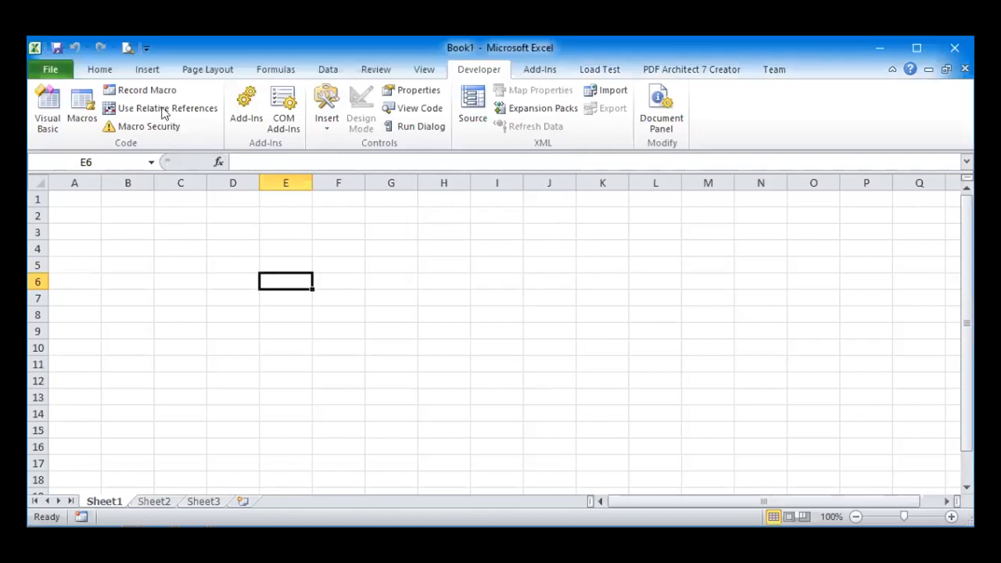
Enter the column header "Sr.No." in cell A1 of Sheet1
click(102, 69)
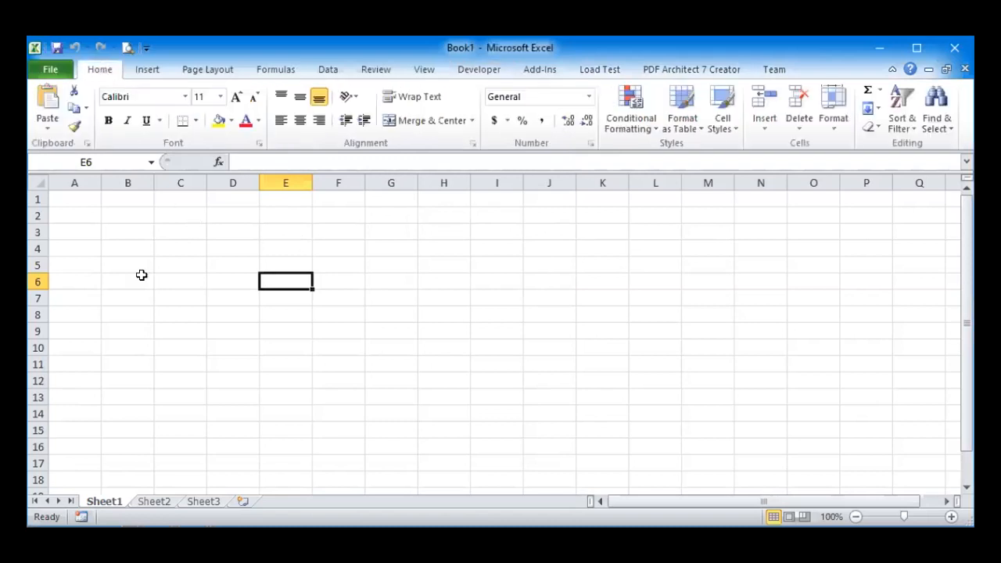
click(198, 265)
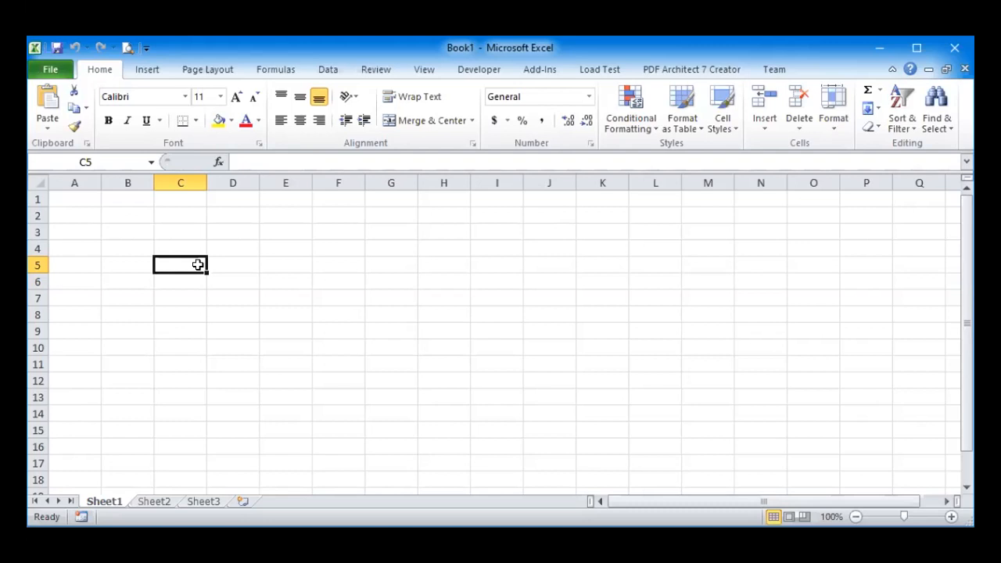
key(Up)
key(Left)
key(Left)
key(Up)
key(Up)
key(Up)
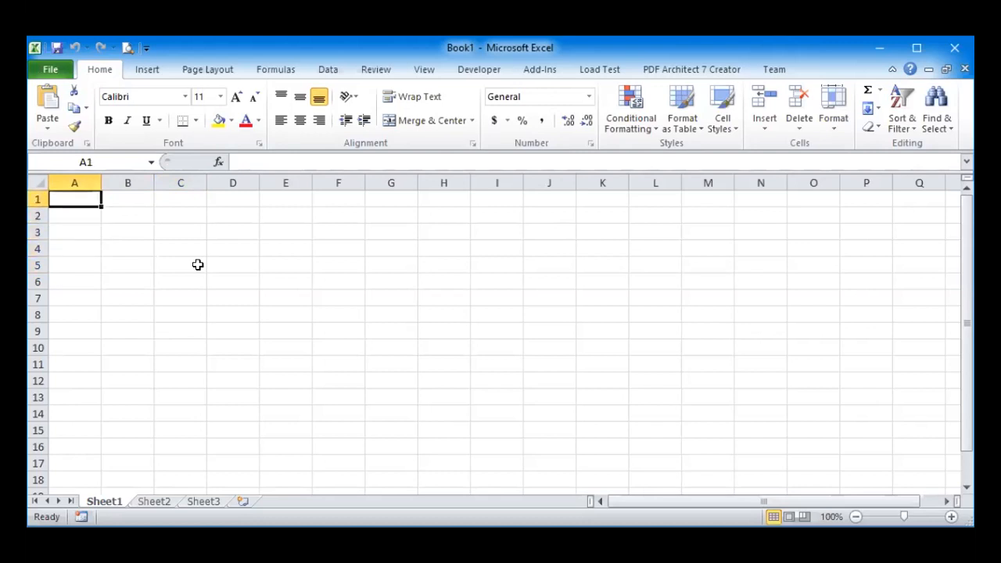
text(Sr.No)
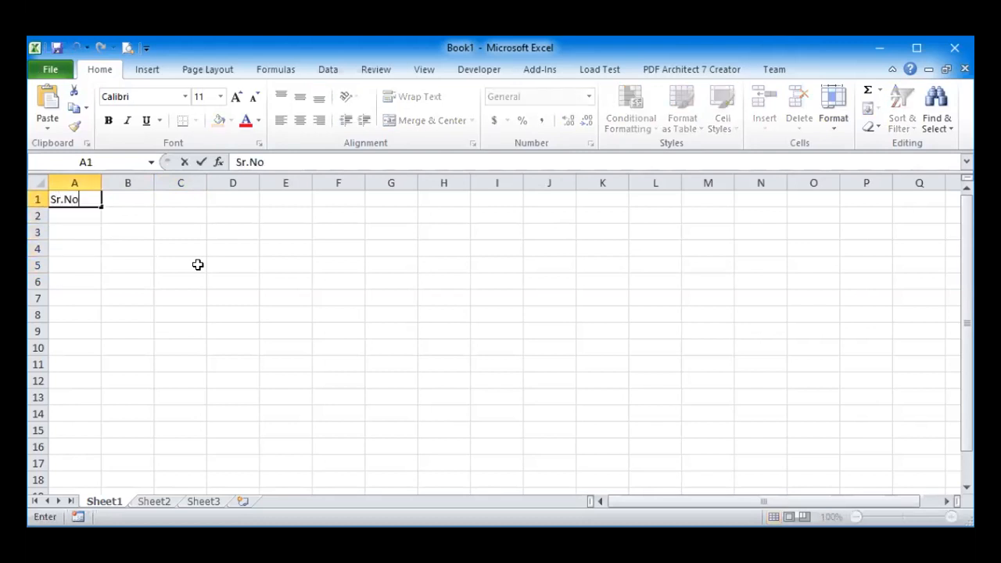
text(.)
key(Tab)
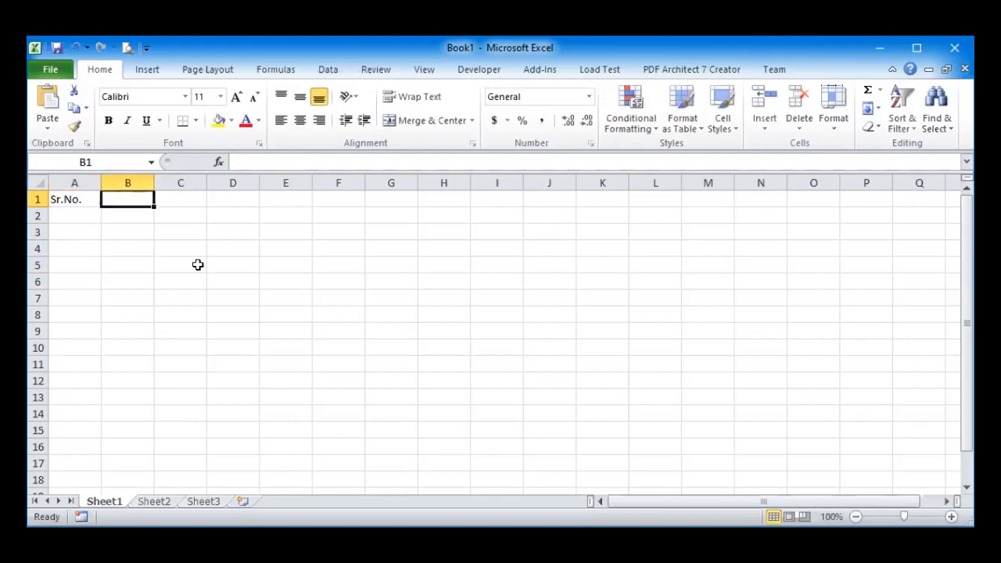
Delete the "Sr.No." header from cell A1
key(Left)
key(BackSpace)
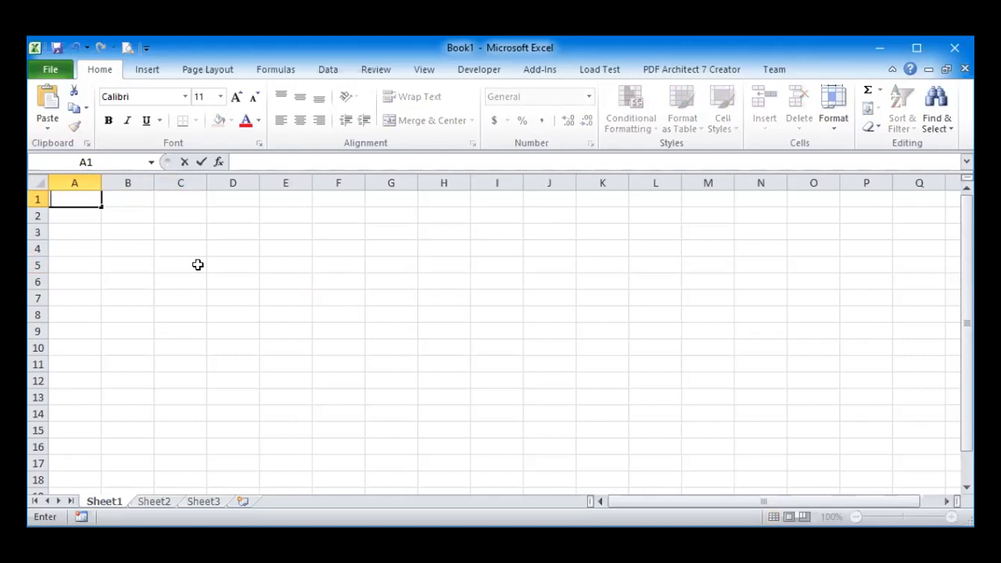
key(Escape)
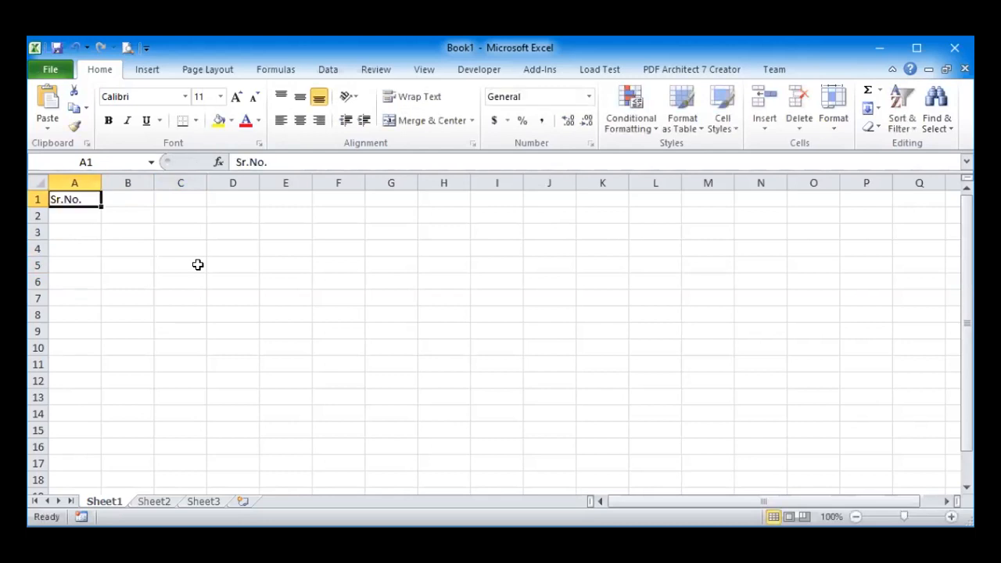
key(Delete)
key(Down)
key(Up)
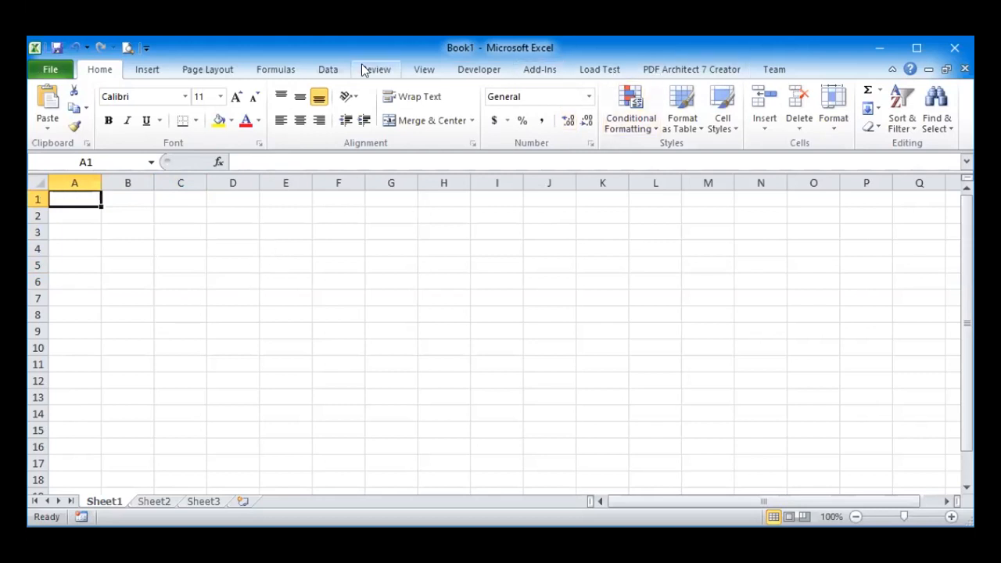
Enter the text "Heading" in cell A1
click(477, 69)
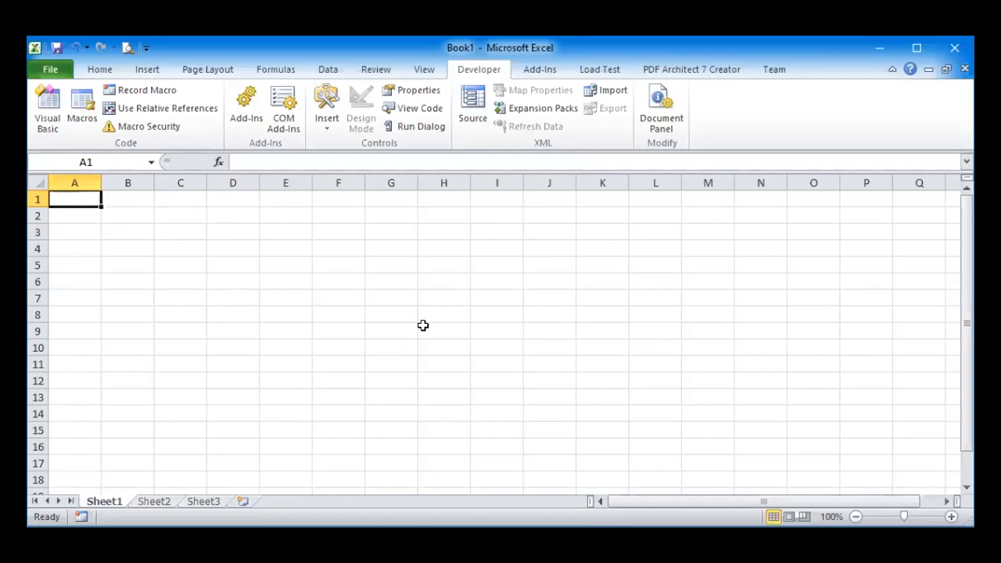
text(Heading)
key(Return)
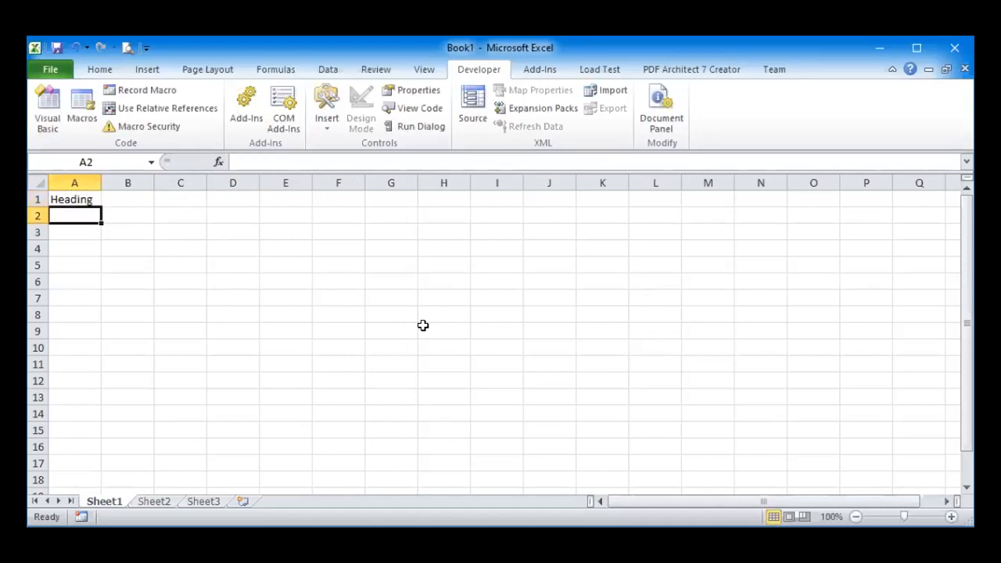
Clear the "Heading" text from cell A1
key(Up)
key(BackSpace)
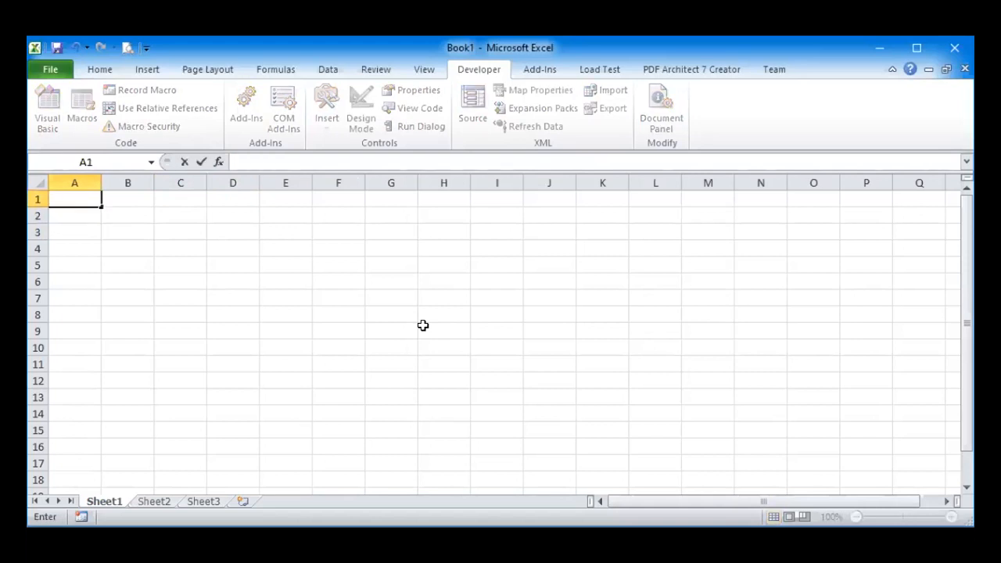
key(Escape)
key(BackSpace)
key(Return)
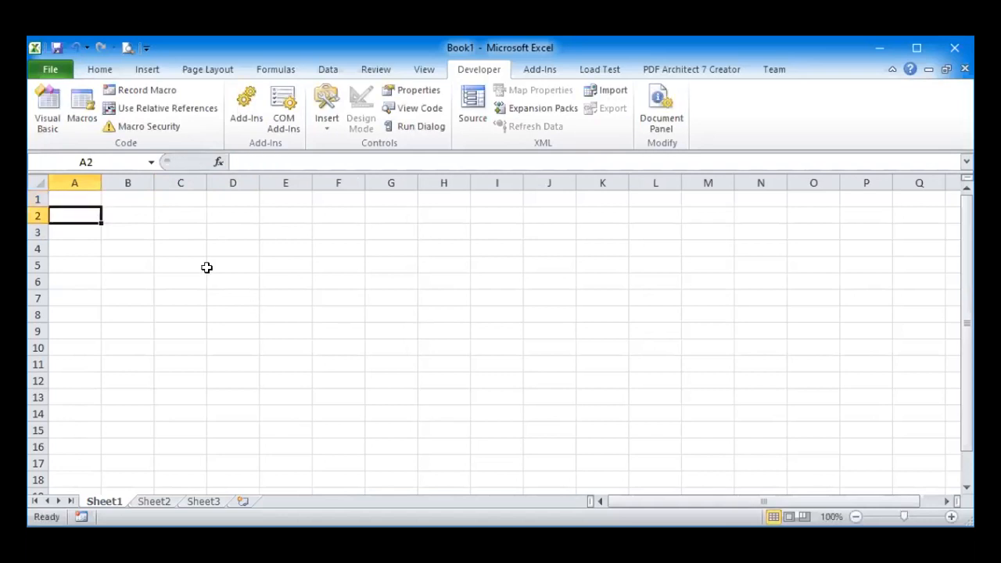
Set up a new macro recording from cell A1, named Test, with the shortcut Ctrl+Shift+T
click(92, 200)
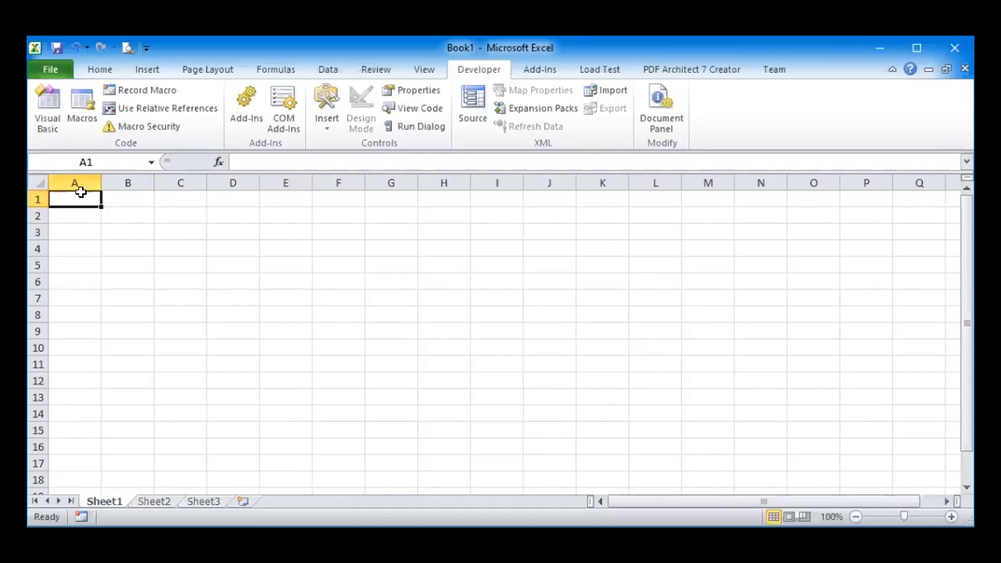
click(143, 92)
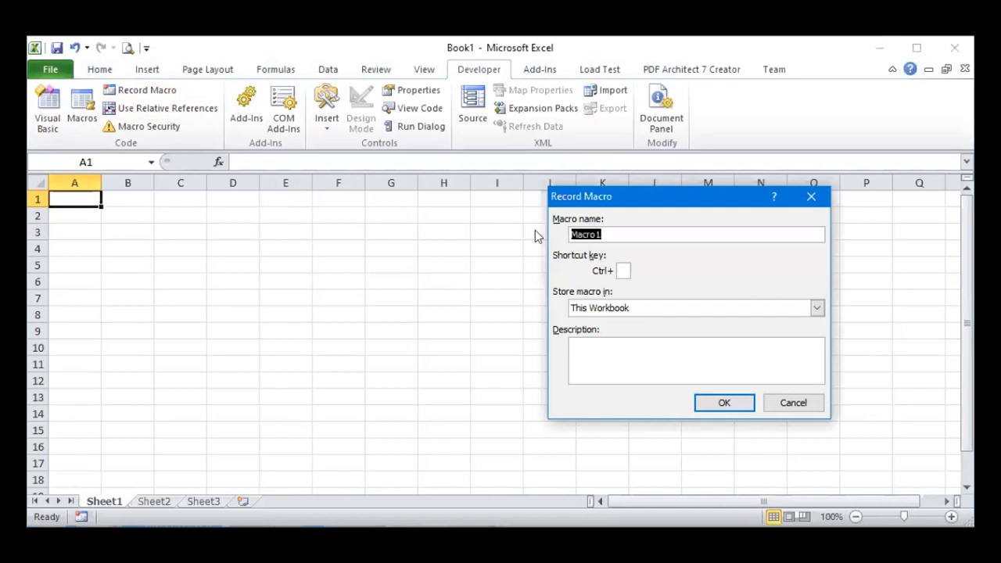
text(Test)
click(622, 272)
text(T)
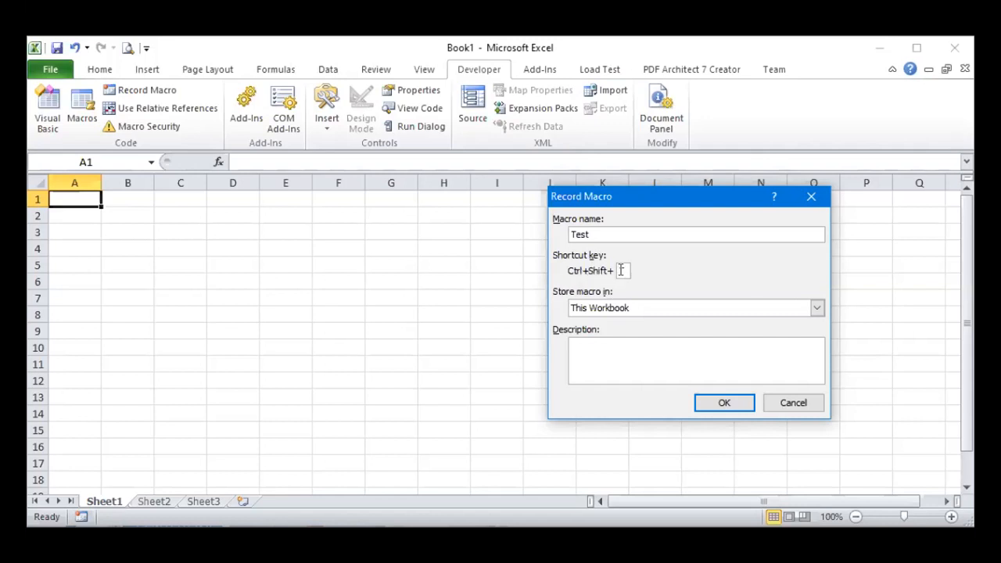
key(BackSpace)
text(t)
text(T)
Describe the macro as "test" and start recording it
click(610, 355)
text(test)
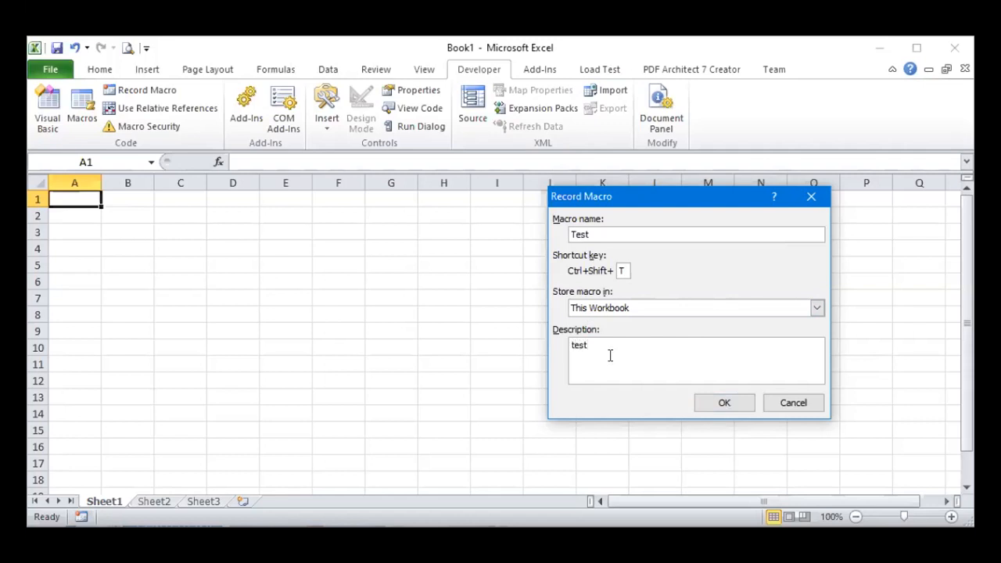
click(736, 401)
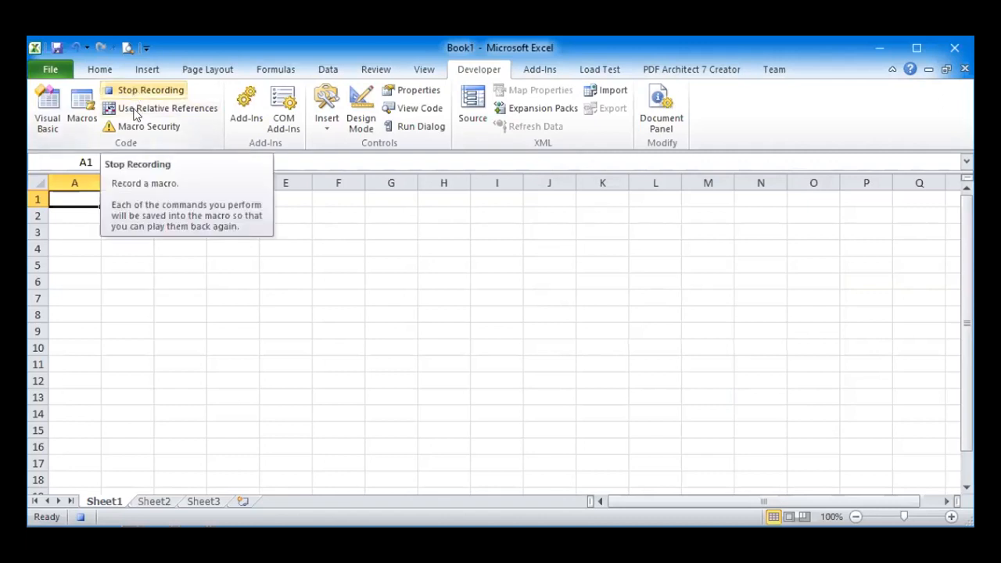
Record entering "Heading" in cell A1 and moving down to cell A3
text(Heading)
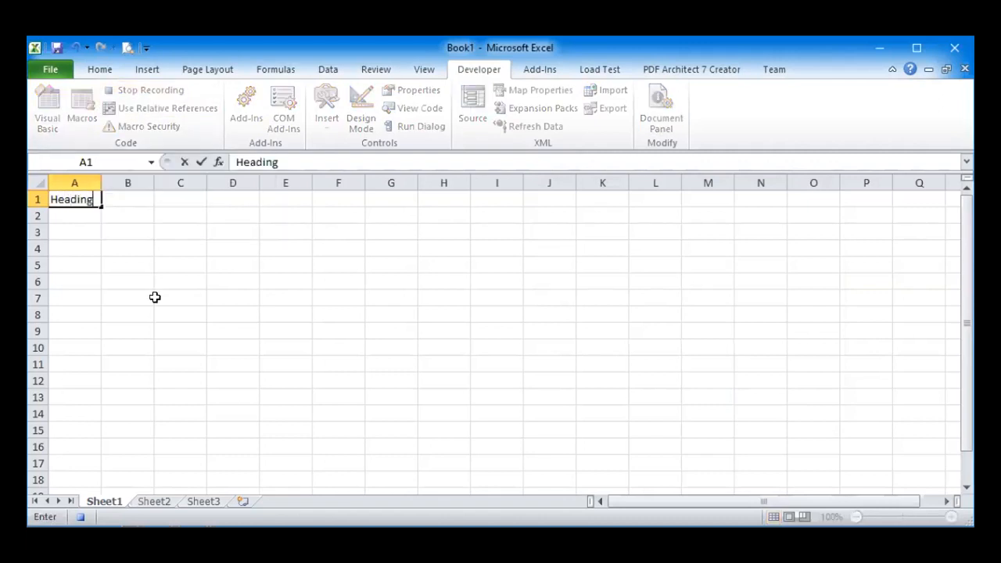
key(Return)
key(Return)
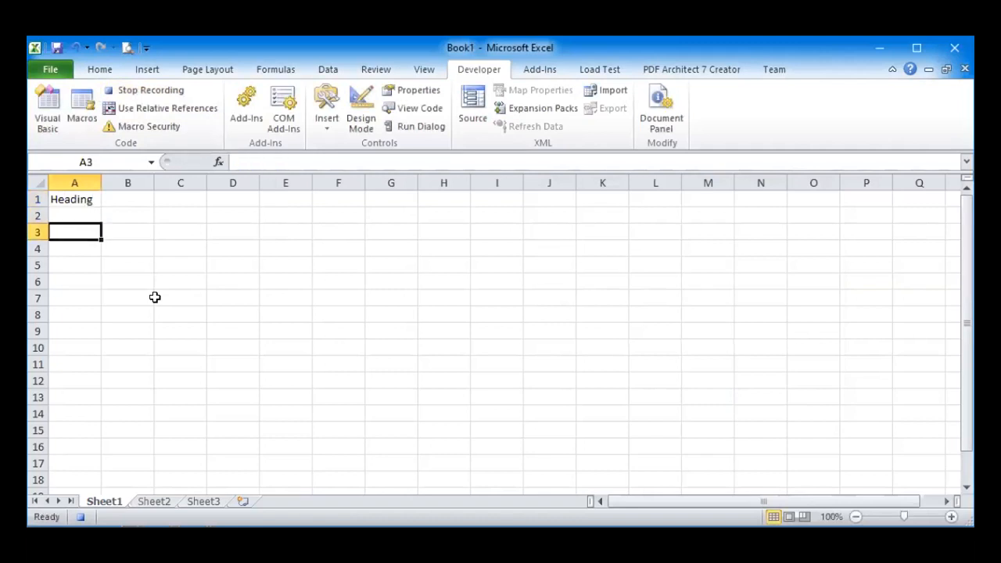
Record the column headings "Sr.No.", "Student Name", "Subject 1", "Subject 2" and "Subject 3" in cells A3 through E3
text(Sr.No.)
key(Tab)
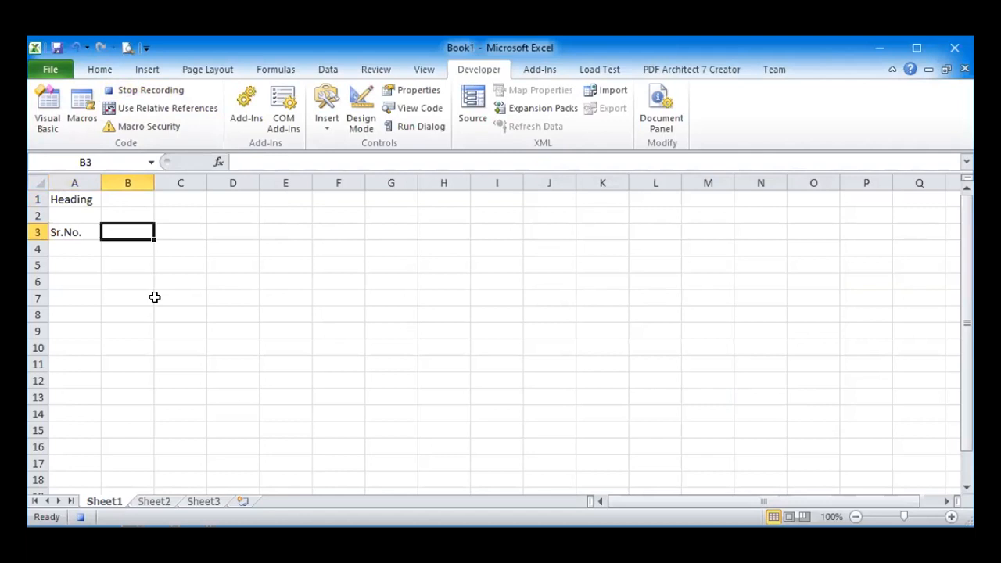
text(Student Name)
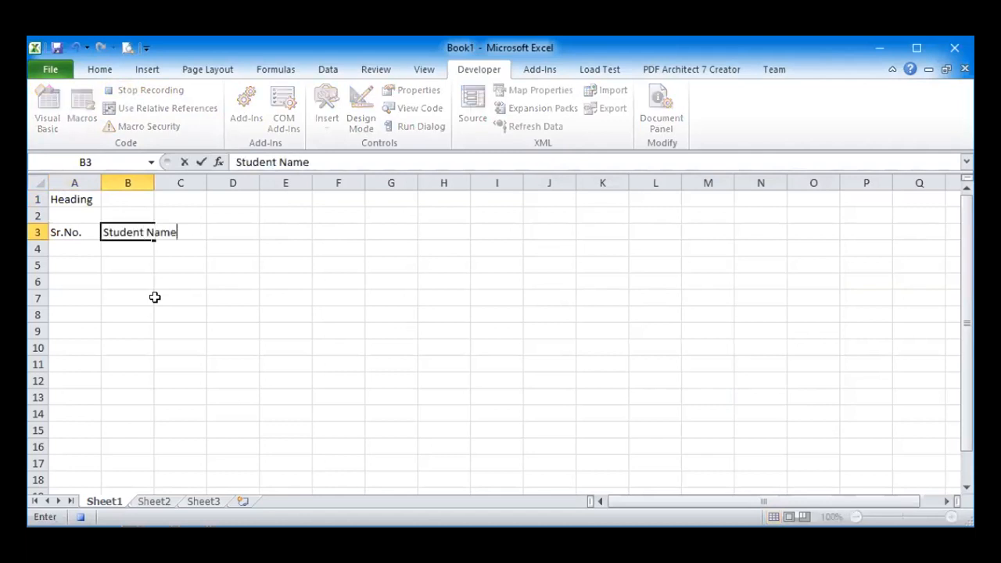
key(Tab)
text(Subject 1)
key(Tab)
text(Subject 2)
key(Tab)
text(Subject 3)
key(Tab)
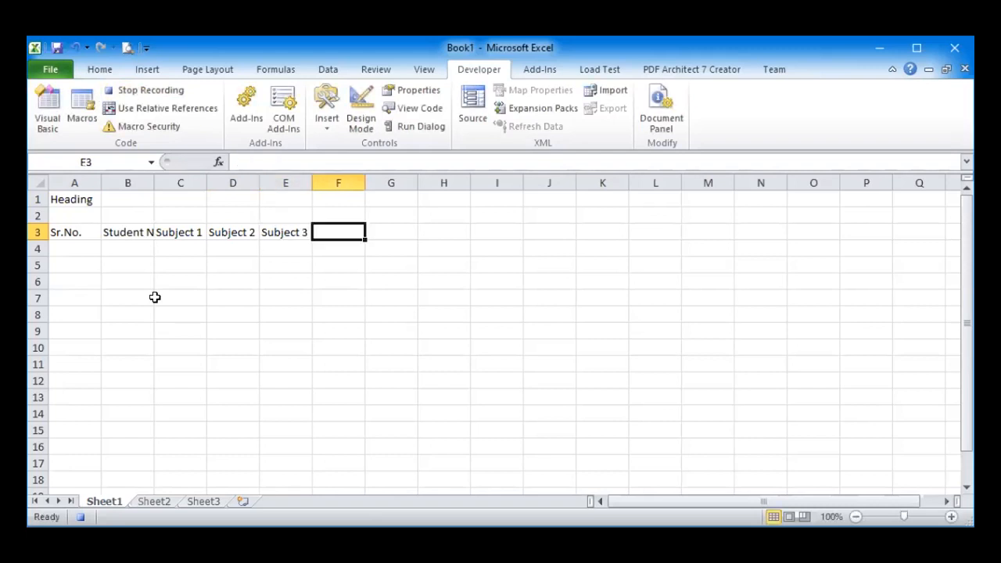
Add the column heading "Total" in cell F3
drag(82, 198, 271, 195)
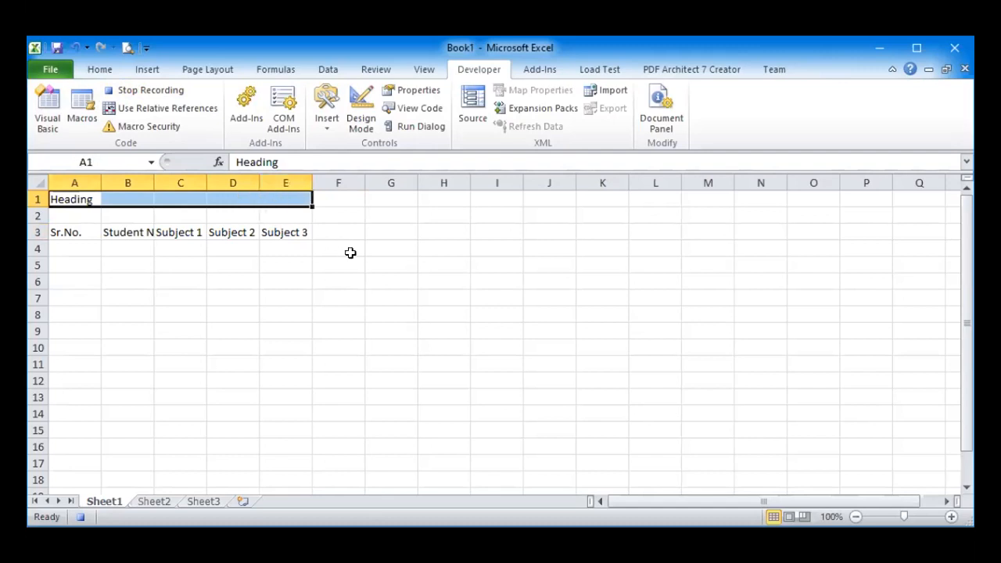
click(335, 229)
text(Total)
key(Return)
Merge and center the "Heading" title across cells A1 to F1
key(Up)
key(Up)
key(Up)
key(Left)
key(Left)
key(Left)
key(Left)
key(Left)
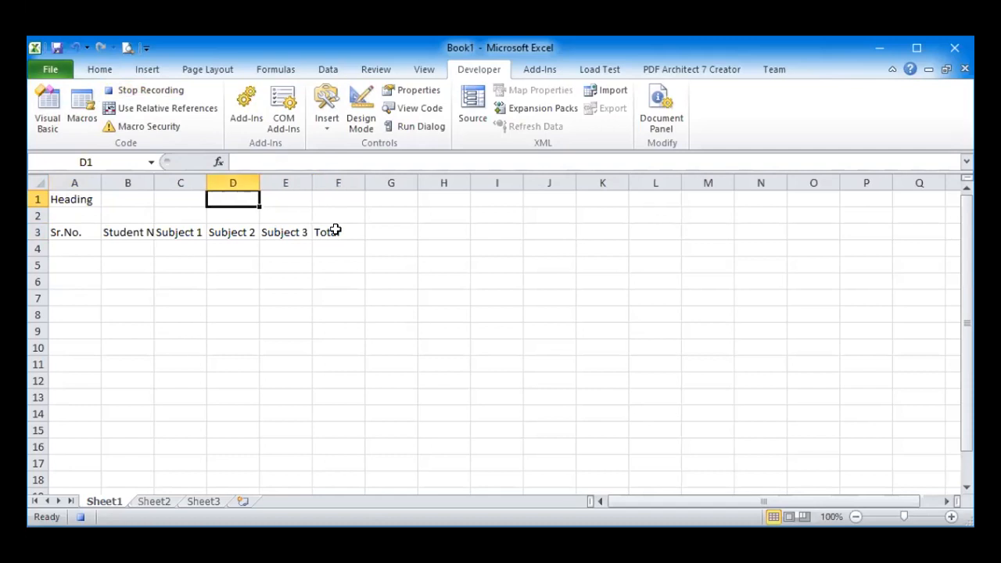
key(shift+Right)
key(shift+Right)
key(shift+Right)
key(shift+Right)
key(shift+Right)
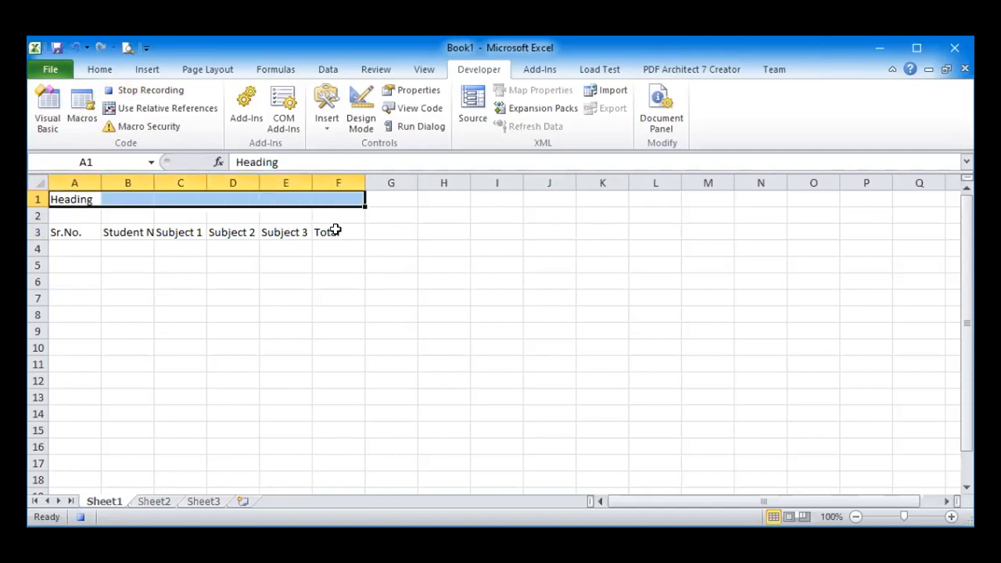
click(106, 68)
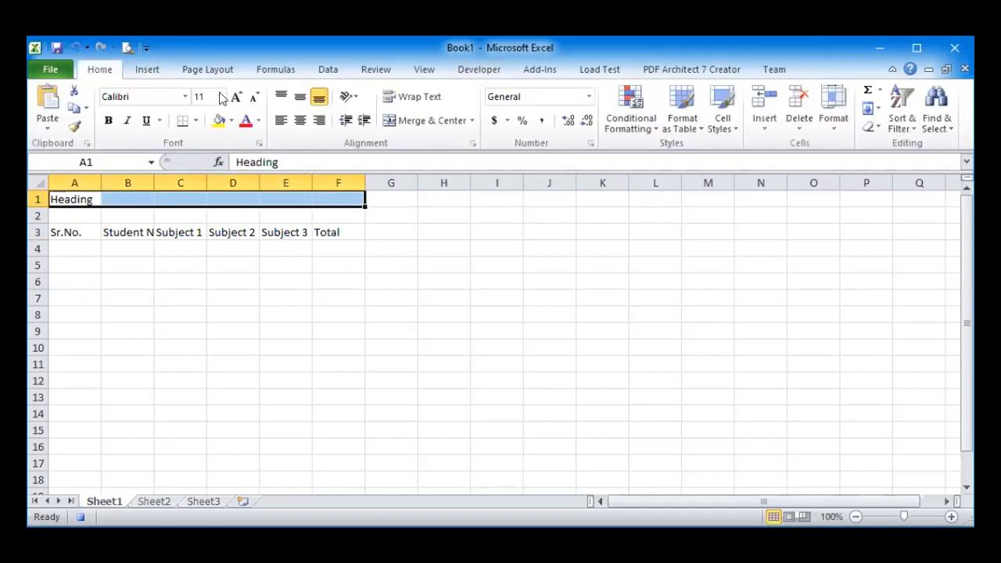
click(407, 120)
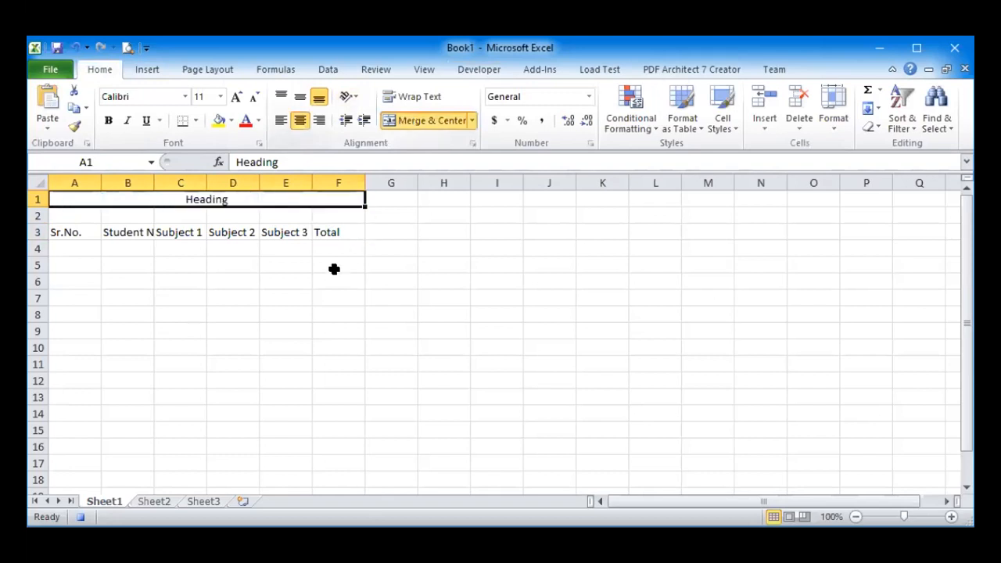
Widen column B to fit "Student Name" and widen columns C through F to one equal width
click(333, 267)
drag(154, 180, 422, 181)
drag(394, 182, 406, 182)
click(528, 362)
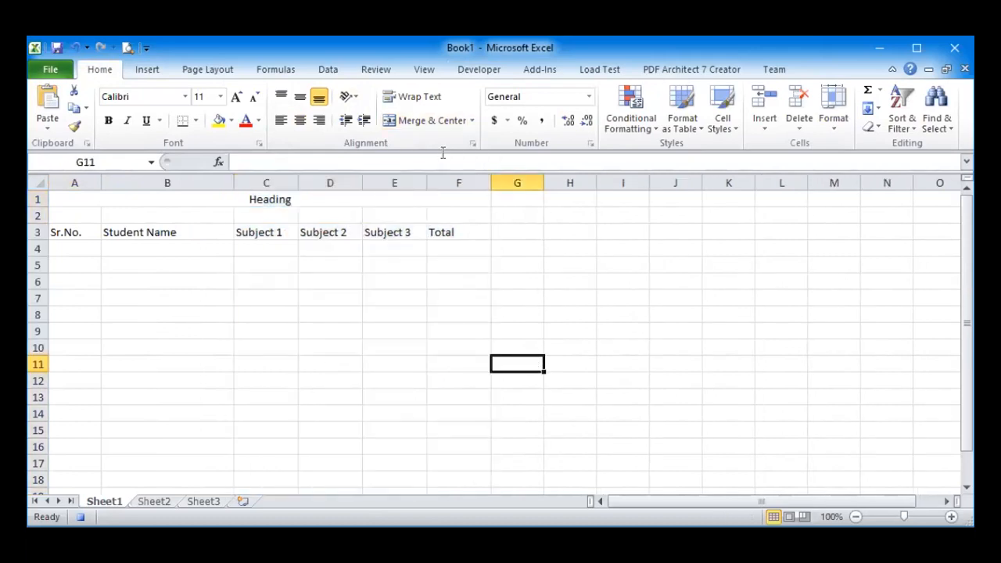
Increase the height of all worksheet rows to nearly double
click(38, 182)
drag(34, 240, 43, 251)
click(271, 351)
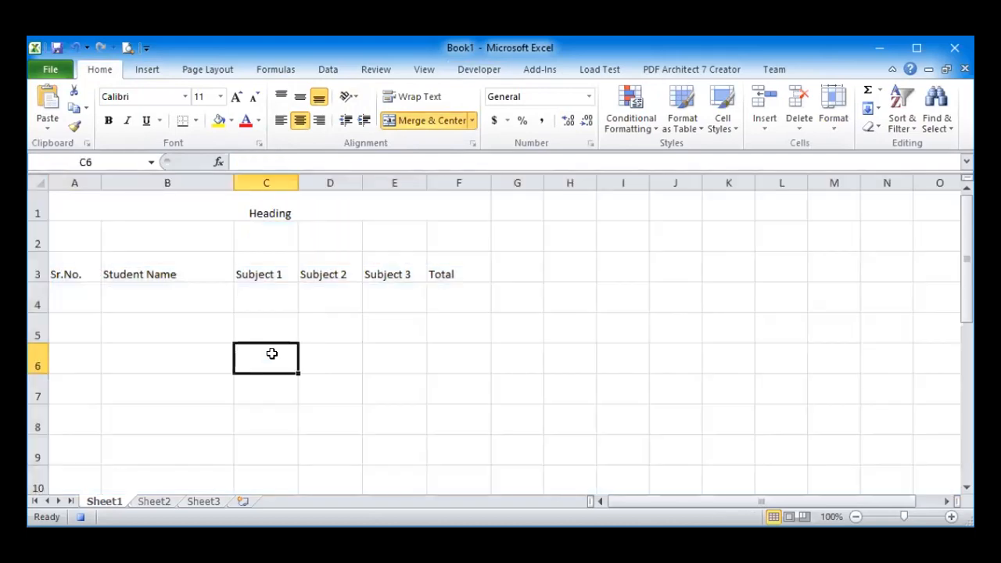
scroll(315, 344, down, 1)
scroll(314, 344, up, 1)
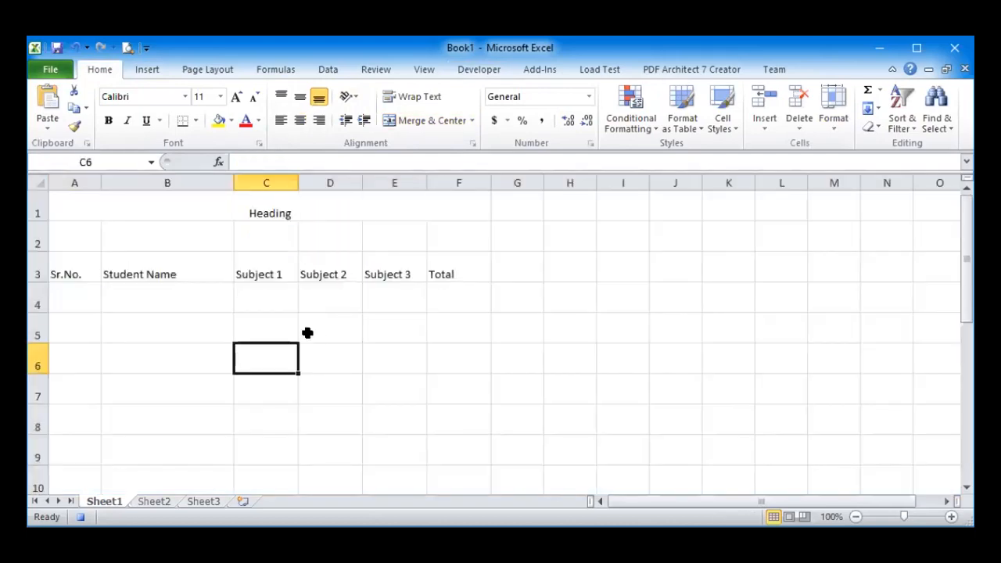
Delete the empty row 2, then make the title and column headings bold and centered
click(38, 226)
right_click(39, 227)
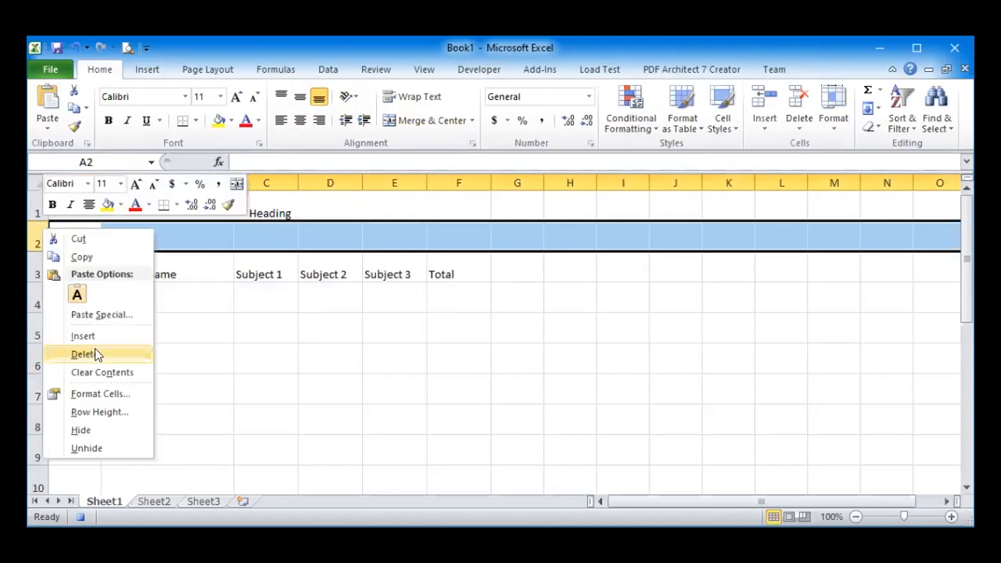
click(82, 353)
drag(85, 237, 443, 235)
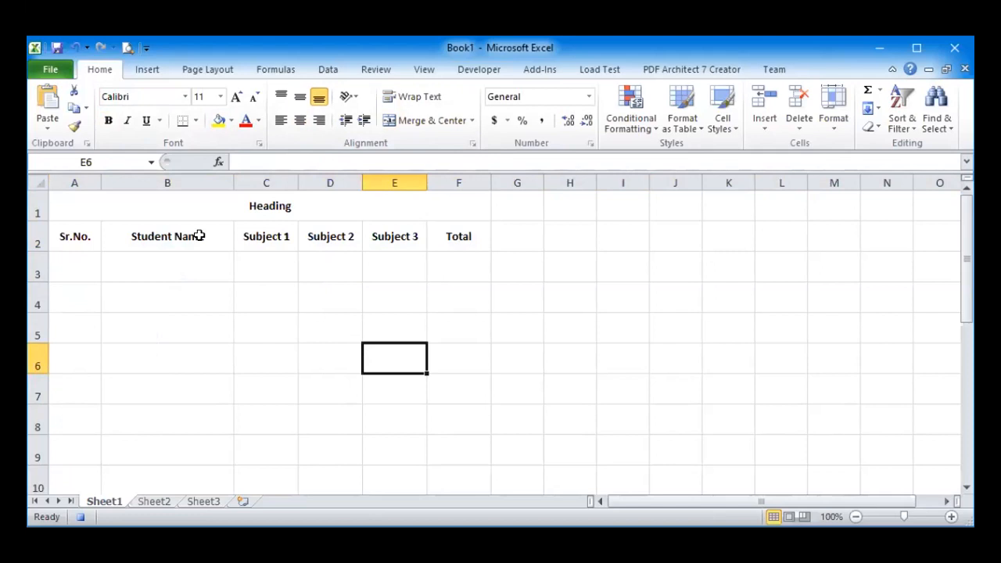
Enter the serial numbers 1 to 6 in cells A3 through A8
click(78, 266)
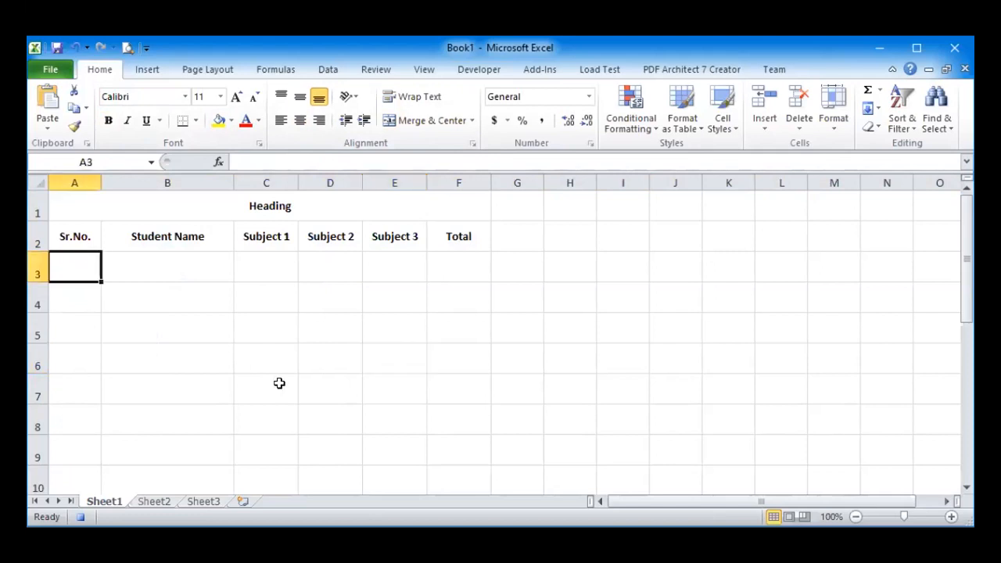
text(1)
key(Return)
text(2)
key(Return)
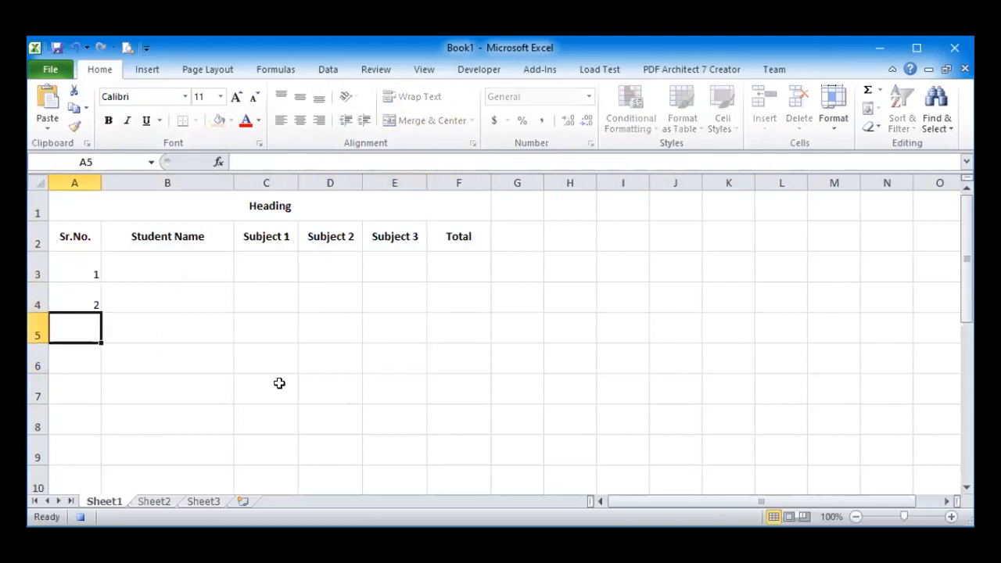
text(3)
key(Return)
text(4 5)
key(Return)
text(6)
key(Return)
Center the serial numbers in cells A3 through A8 horizontally
key(Up)
key(Up)
key(Up)
key(Up)
key(Up)
key(Up)
key(shift+Down)
key(shift+Down)
key(shift+Down)
key(shift+Down)
key(shift+Down)
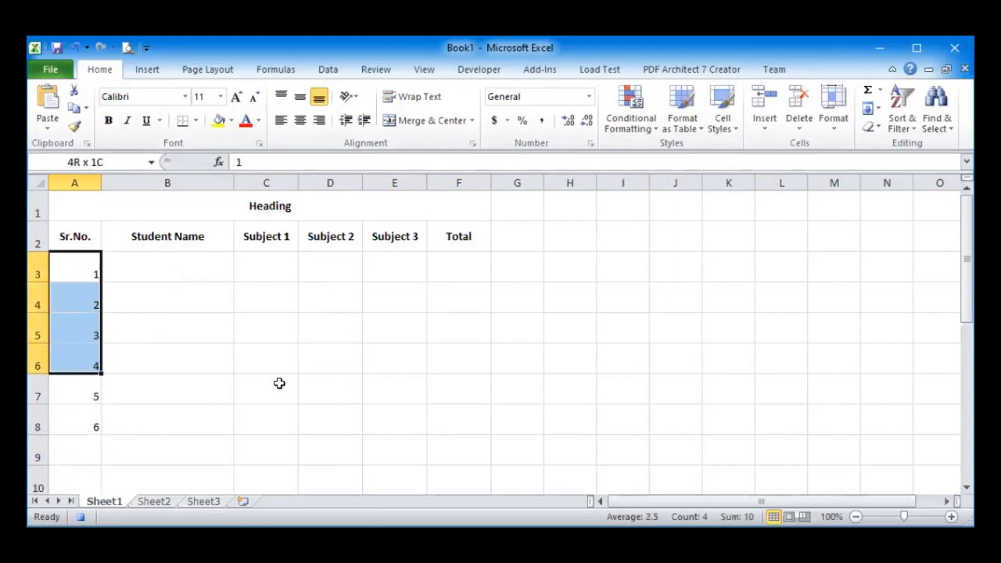
click(300, 119)
click(273, 305)
Enter the formula =SUM(C3:C8) in cell C9 to total the Subject 1 column
drag(172, 269, 196, 406)
drag(275, 274, 282, 450)
click(868, 90)
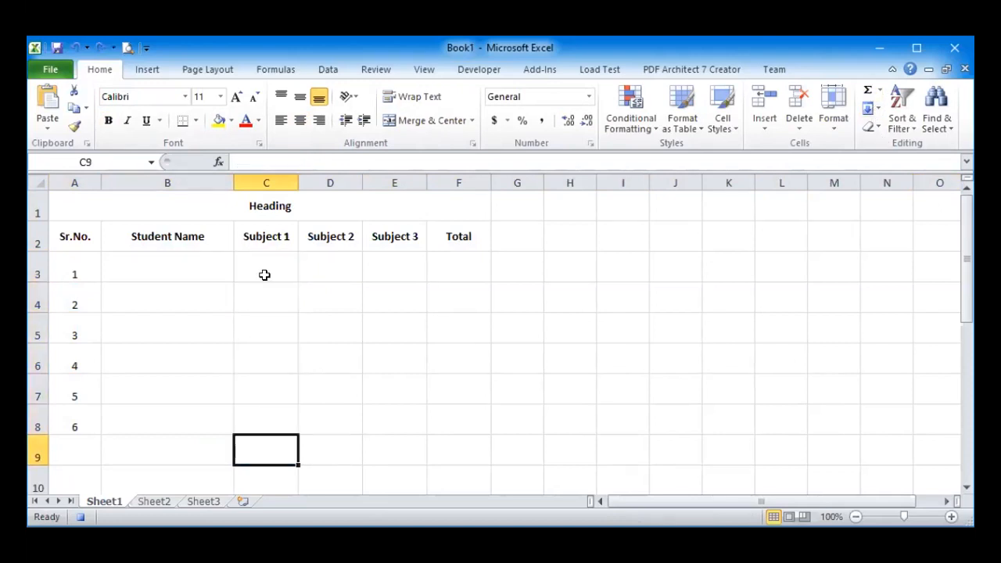
text(=sum()
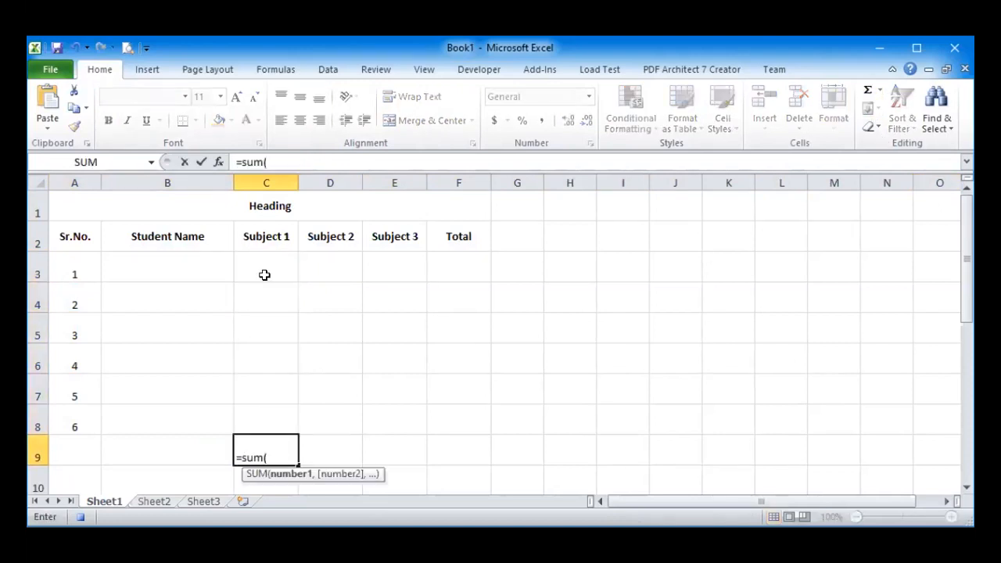
drag(265, 274, 264, 412)
text())
key(Return)
Copy the sum formula from C9 to cells D9, E9 and F9
click(264, 411)
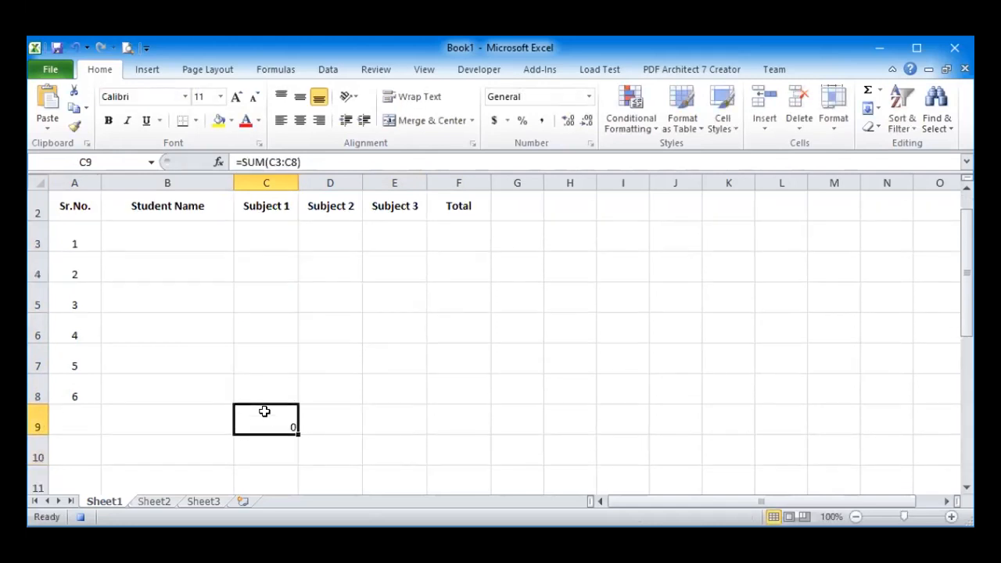
scroll(377, 380, up, 1)
key(ctrl+c)
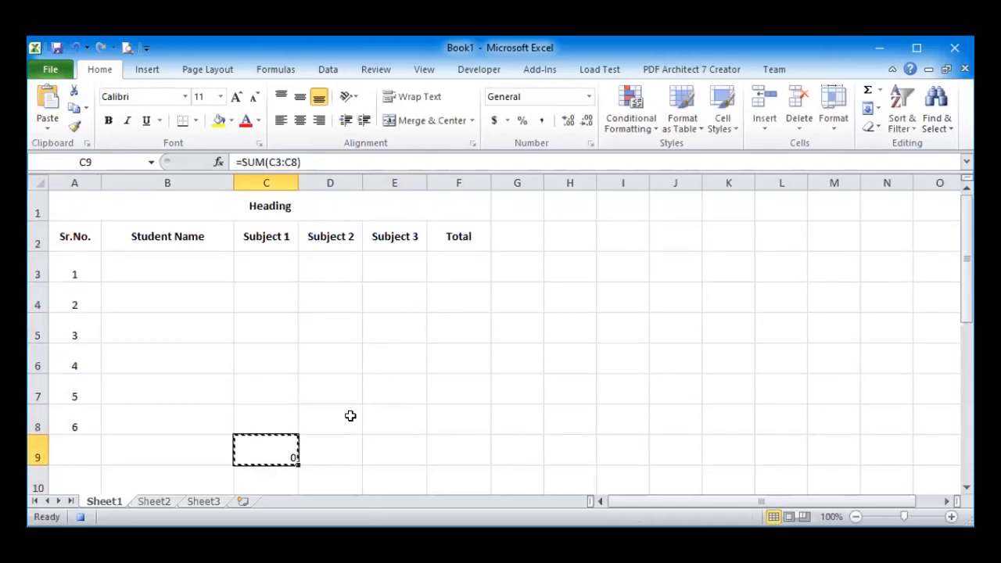
drag(337, 439, 395, 440)
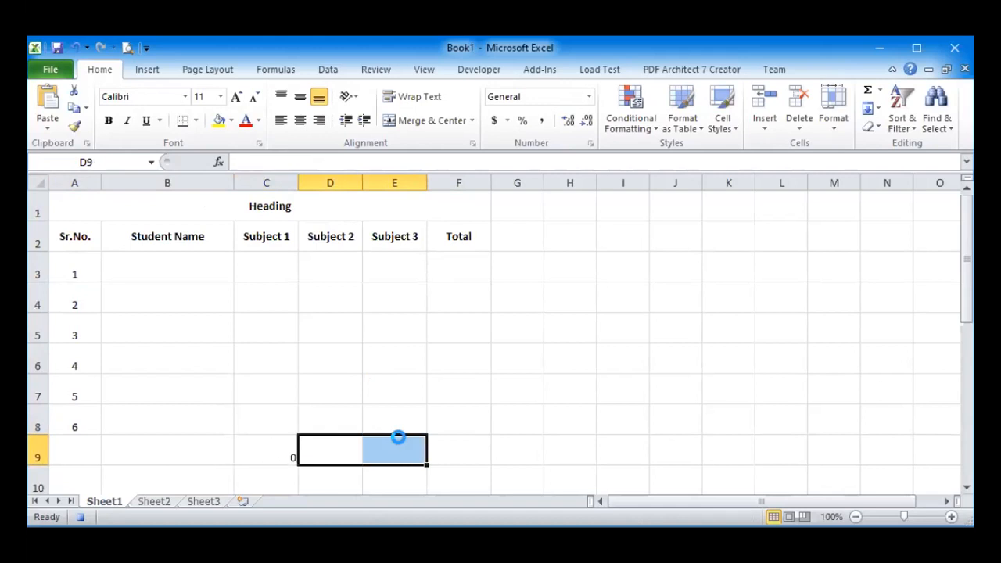
key(ctrl+v)
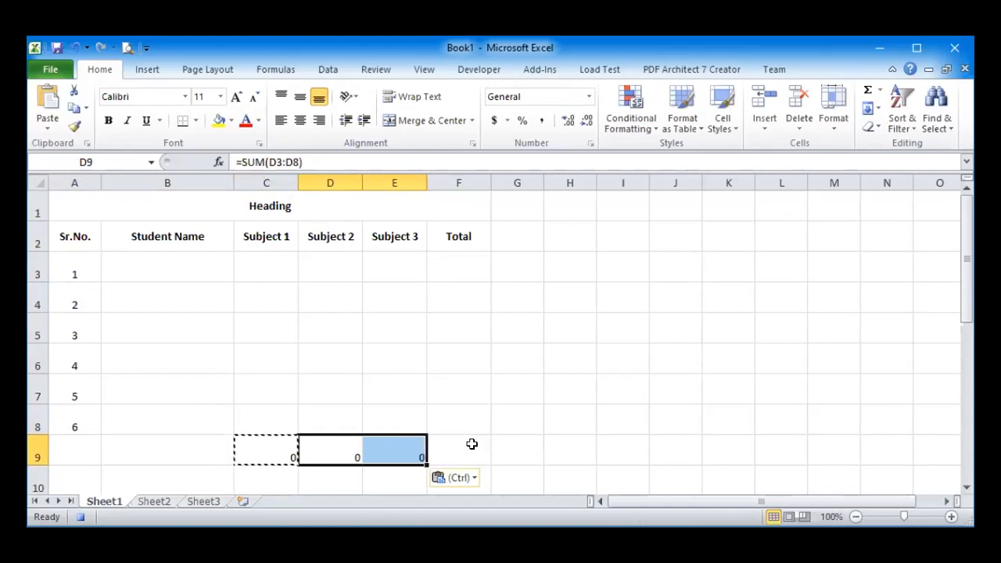
click(458, 450)
key(ctrl+v)
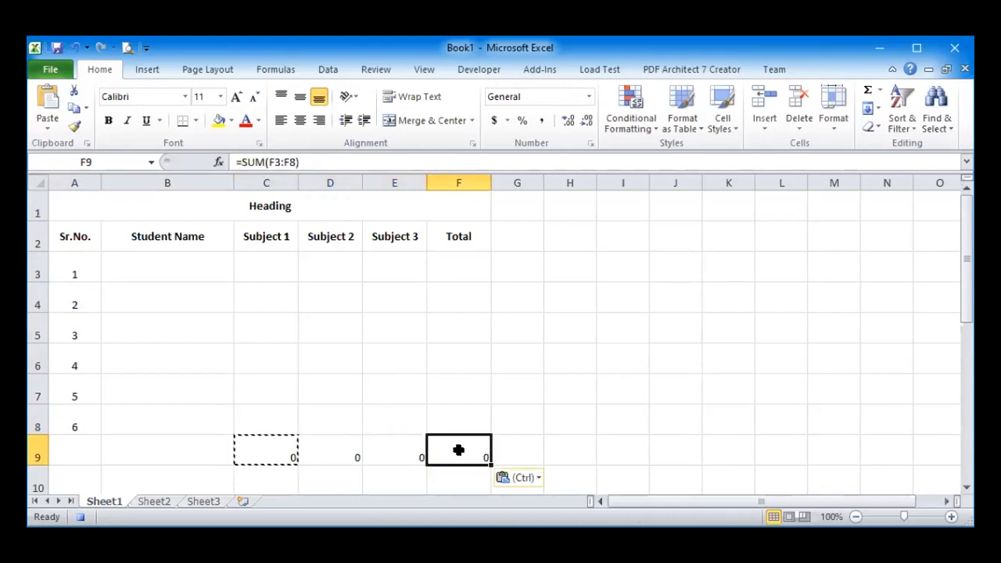
key(Escape)
click(584, 269)
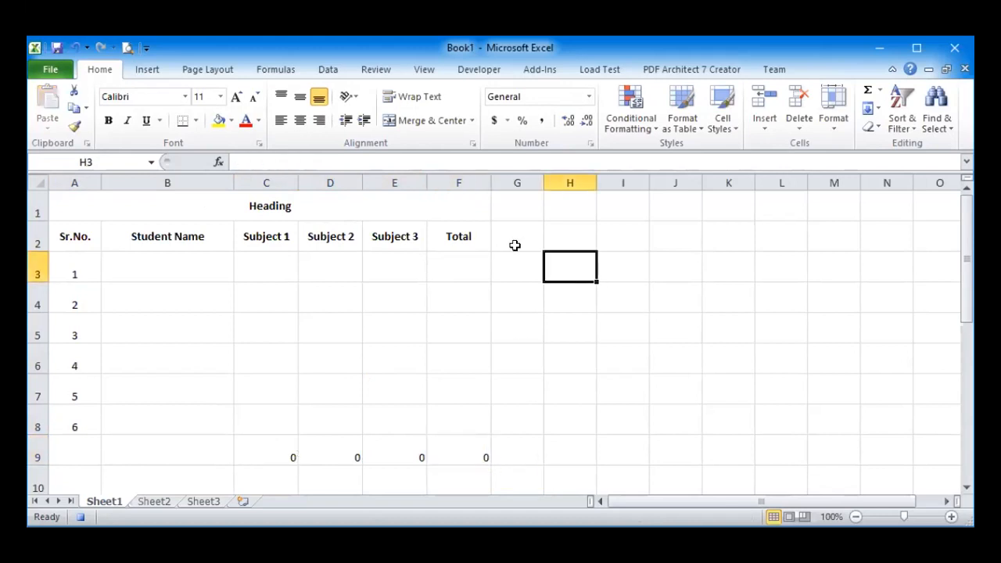
Enter the formula =SUM(C3:E3) in cell F3 to total the first student's subjects
click(449, 264)
text(sum()
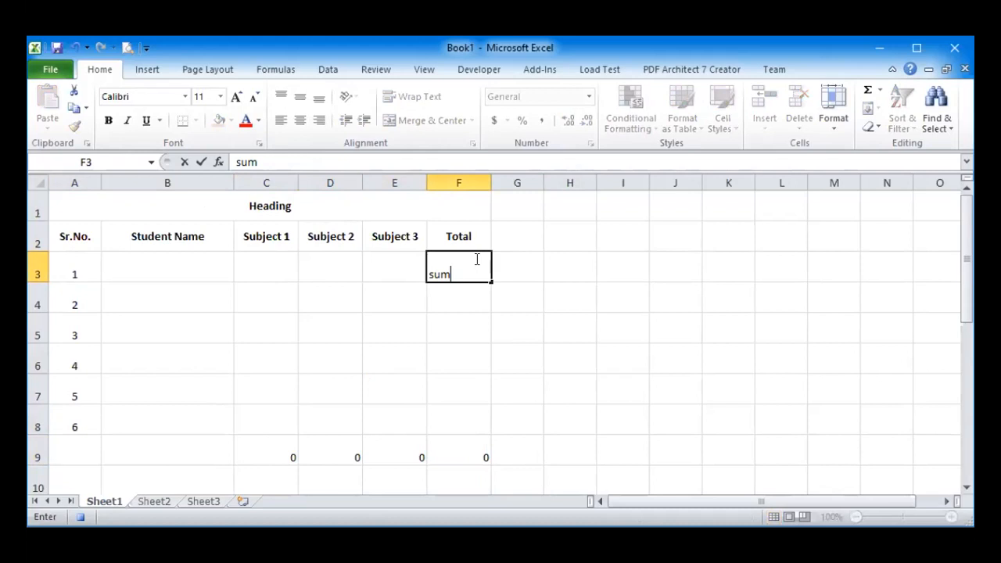
key(BackSpace)
key(BackSpace)
key(BackSpace)
key(BackSpace)
text(=s)
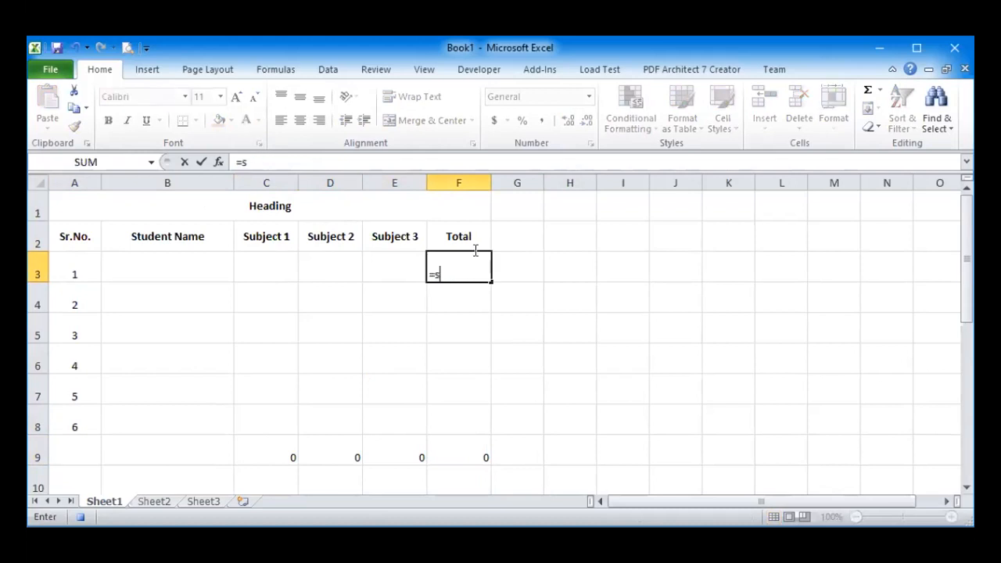
text(um()
drag(268, 258, 387, 260)
text())
key(Return)
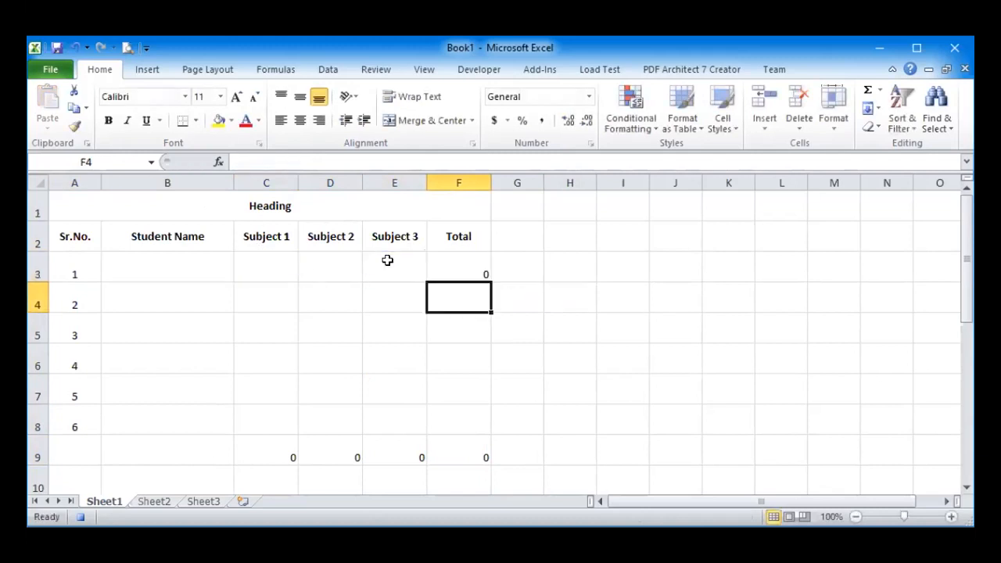
Fill the total formula from F3 down to F8
click(450, 263)
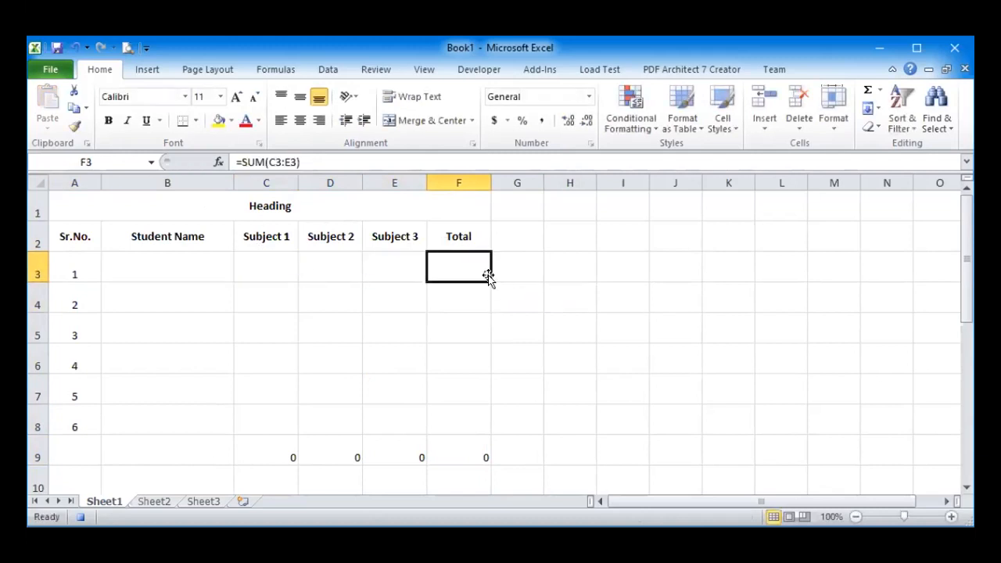
drag(488, 278, 468, 427)
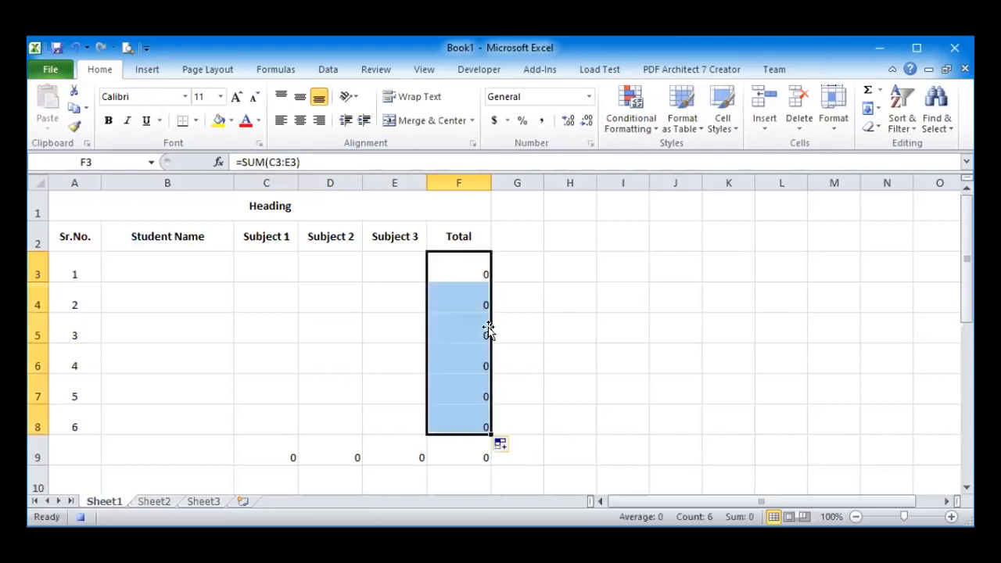
click(569, 327)
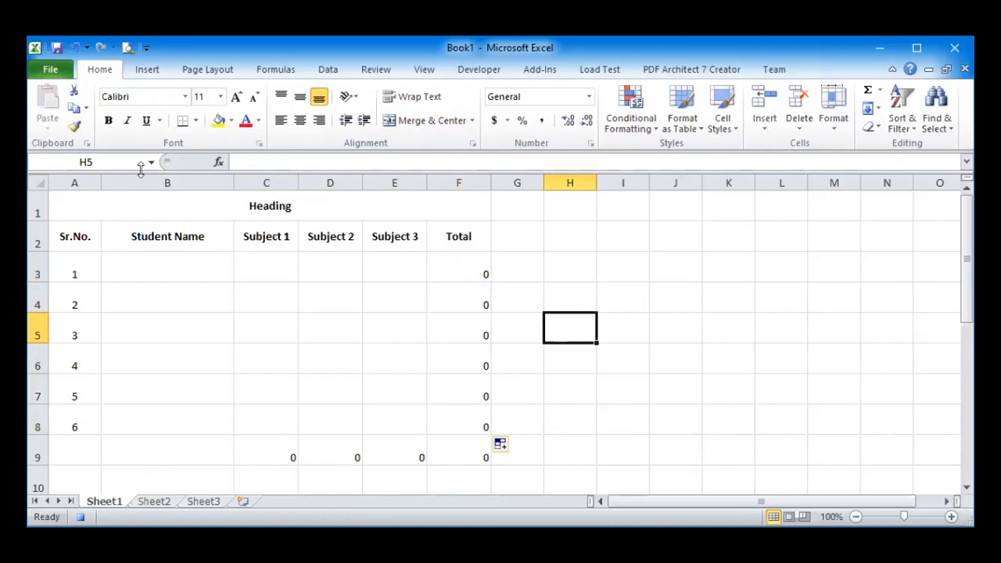
Stop recording the macro and return to the home commands
click(460, 69)
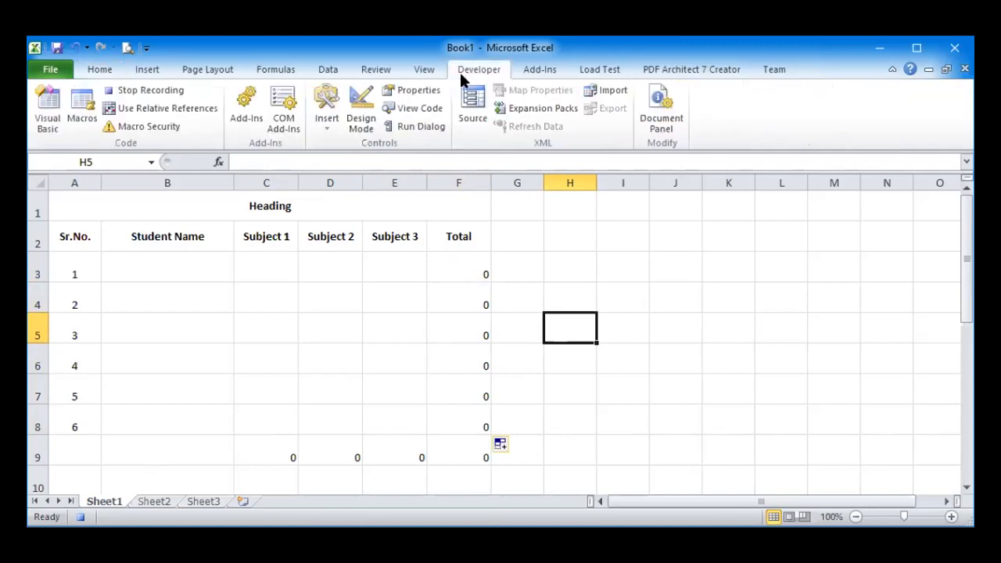
click(140, 92)
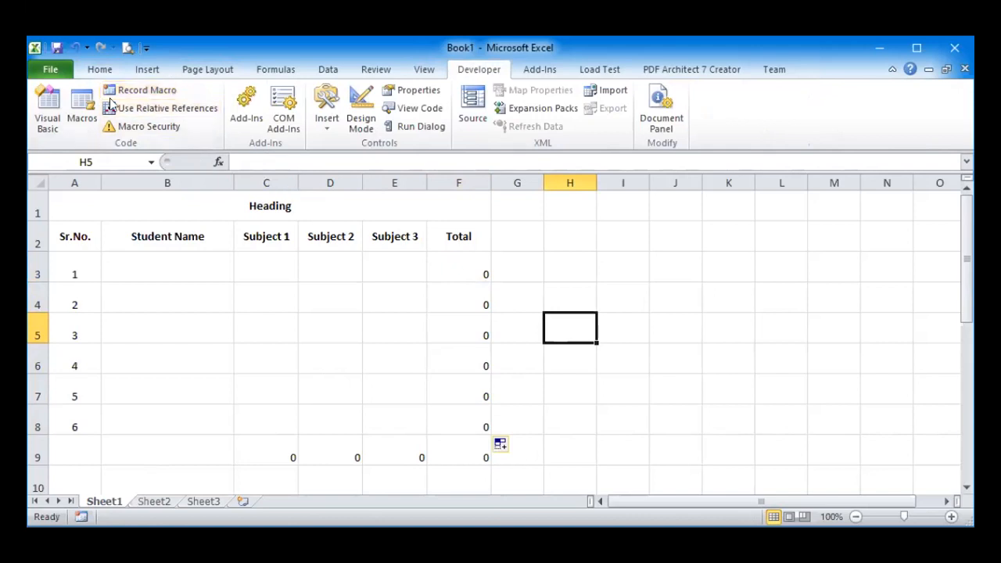
click(98, 69)
Enter "Name 1" as the first student's name in cell B3 and move to C3
click(273, 310)
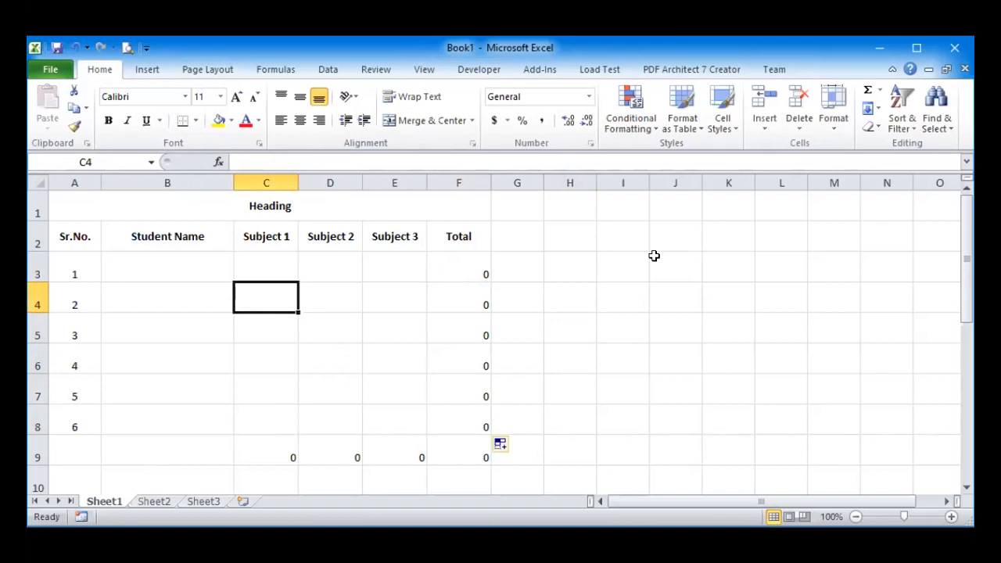
click(630, 318)
click(153, 259)
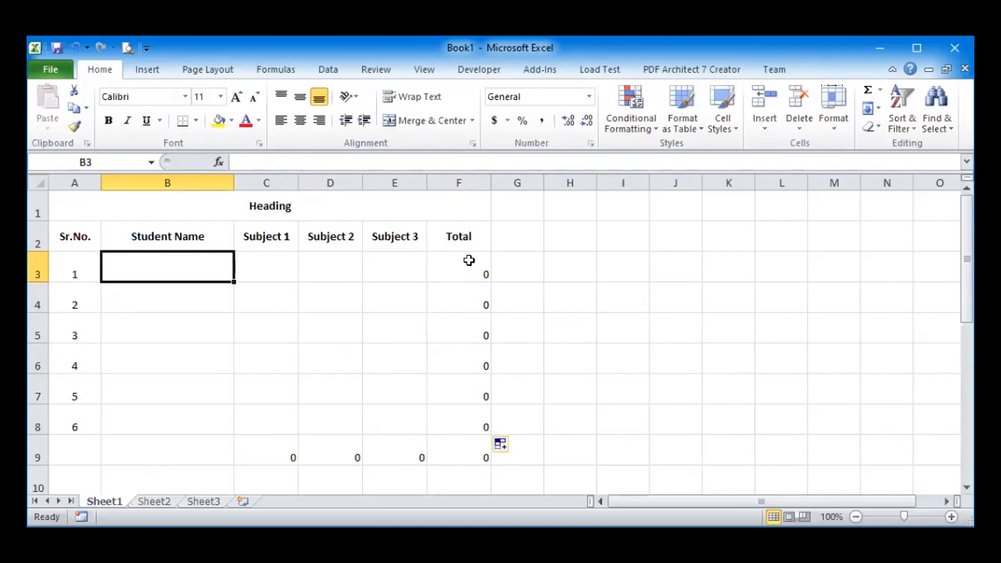
text(Name 1)
key(Tab)
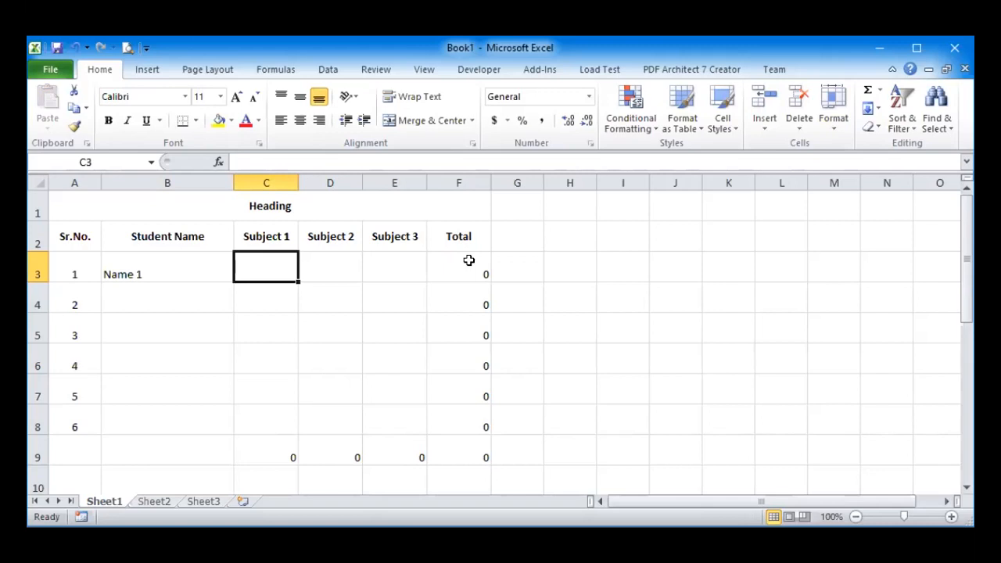
Enter the first student's marks as 40, 30 and 45 for Subjects 1 to 3 in row 3
text(40)
key(Tab)
text(30)
key(Tab)
text(45)
key(Return)
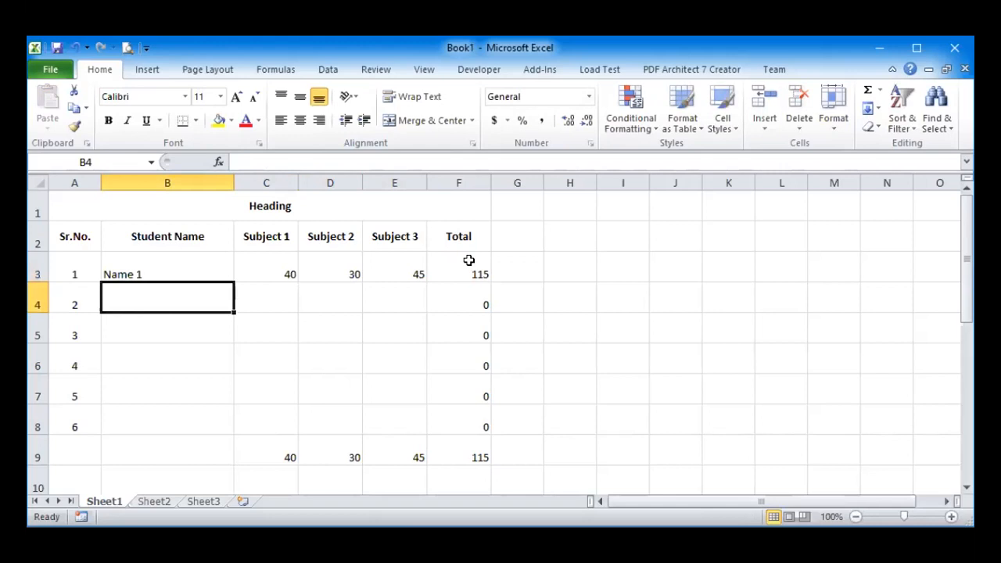
Enter "Name 2" in cell B4 as the second student, with 22 marks in each of the three subjects
text(Name 2)
key(Tab)
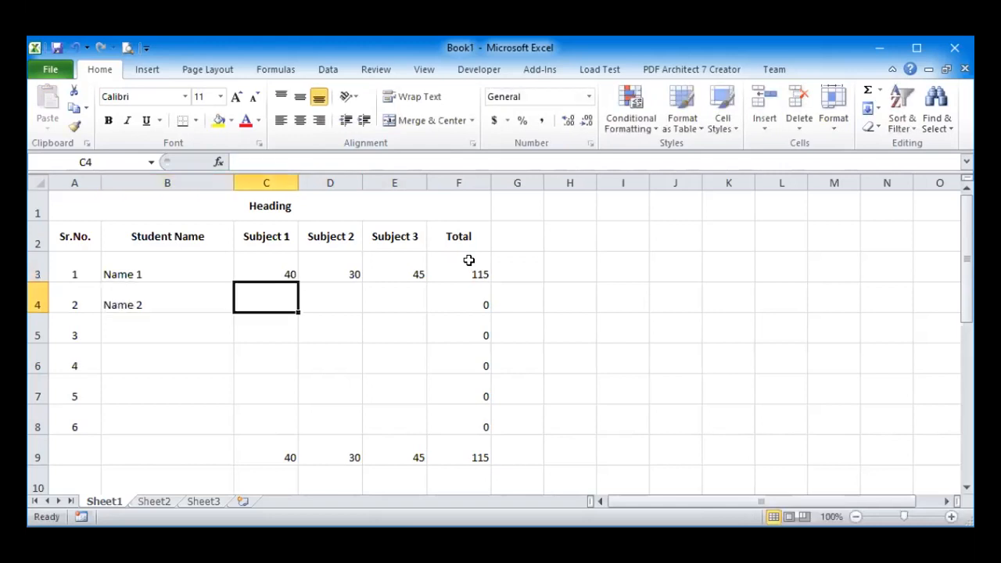
text(22)
key(Tab)
text(22)
key(Tab)
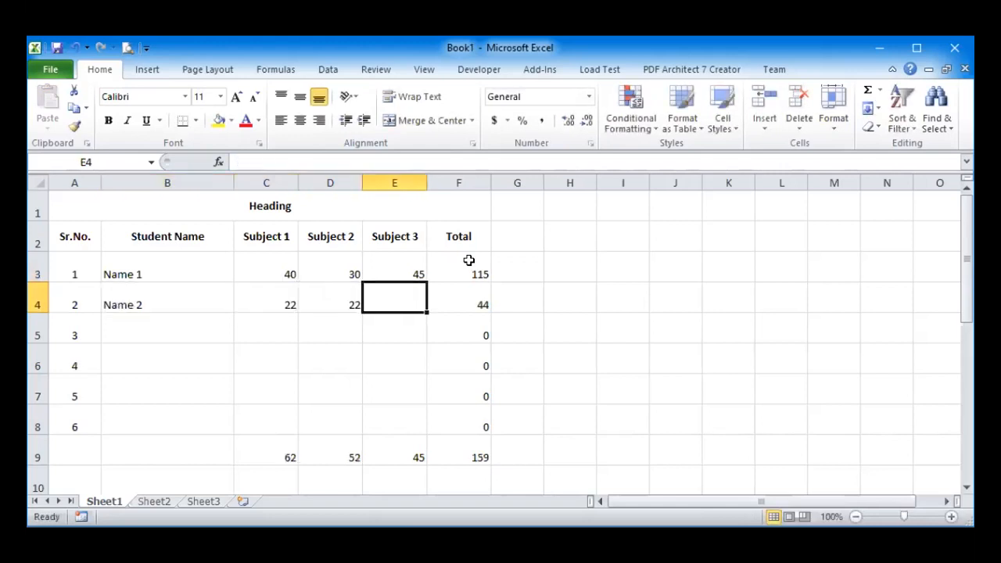
text(22)
key(Return)
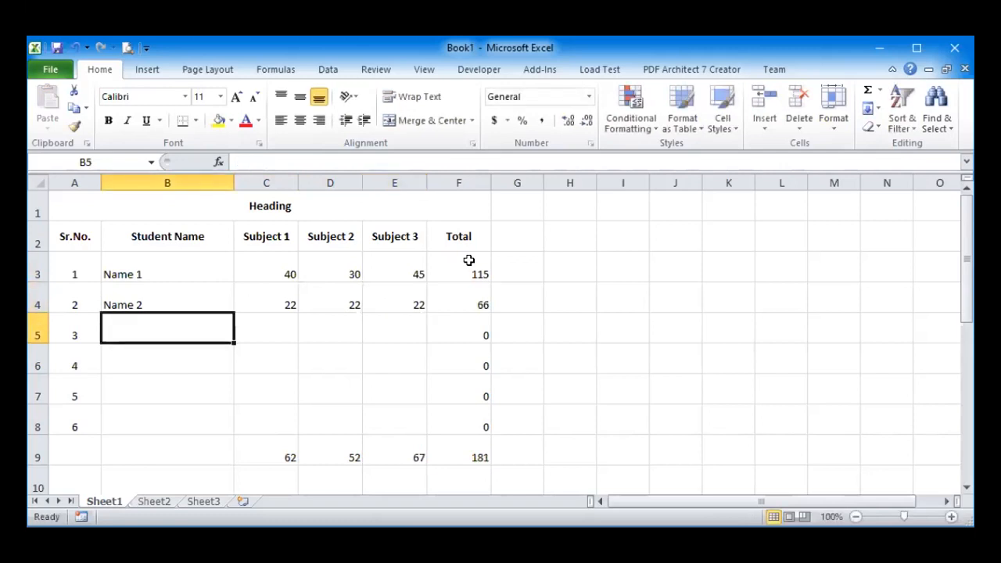
Check the Subject 1 column and the totals in row 9 of the marks table
drag(282, 260, 288, 453)
drag(388, 454, 452, 456)
click(628, 292)
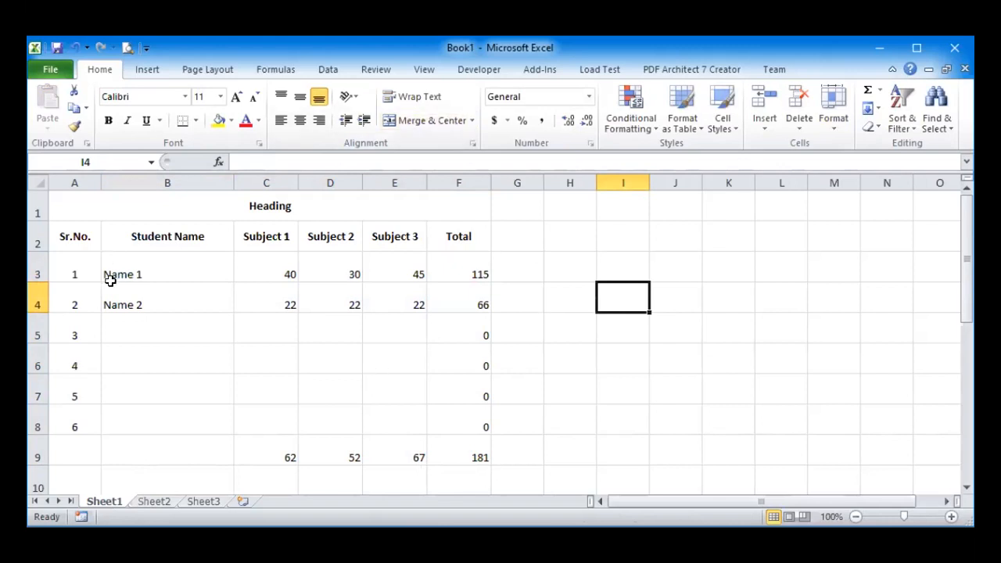
Run the Test macro on Sheet2 and select the generated table in A1:F9
click(141, 499)
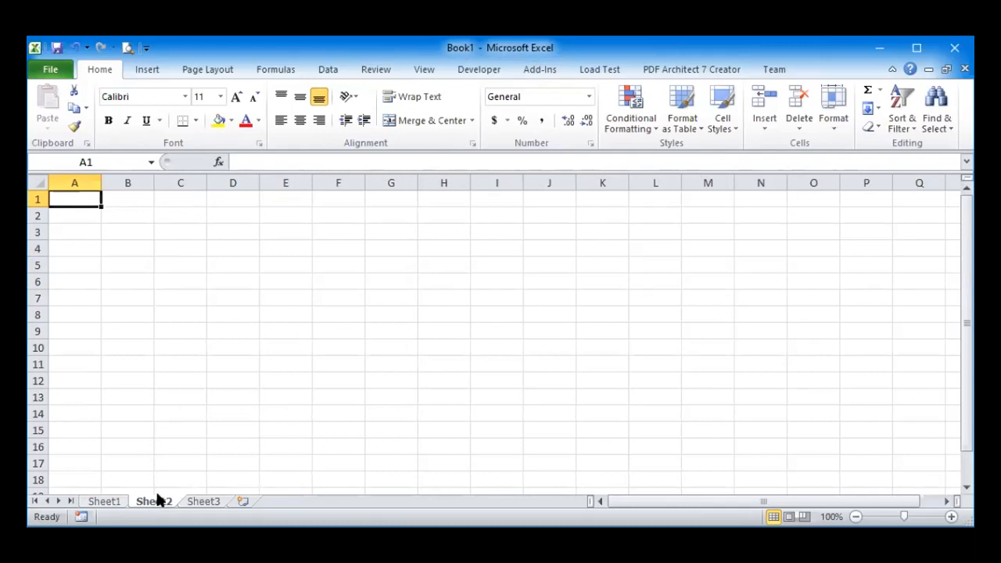
click(101, 501)
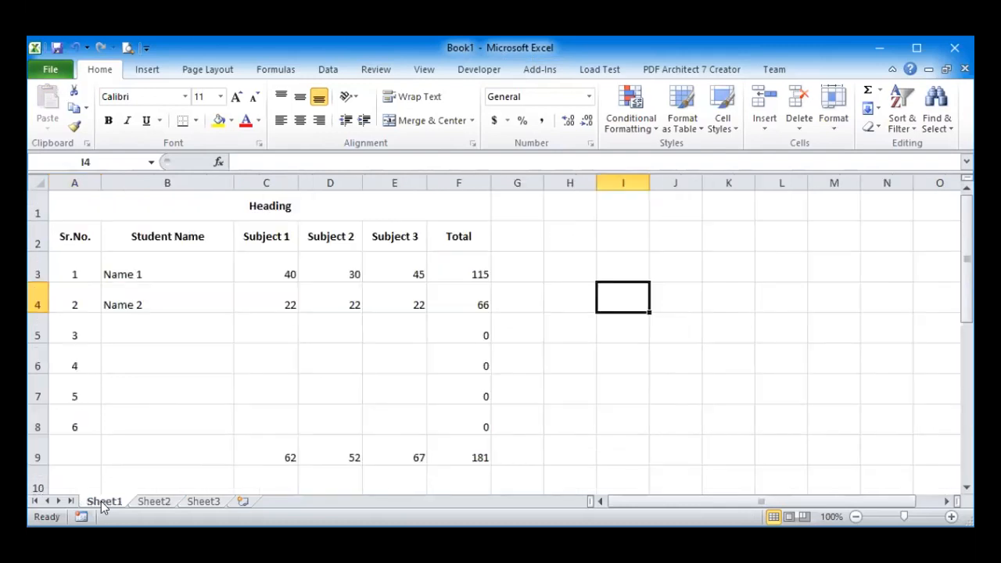
click(160, 501)
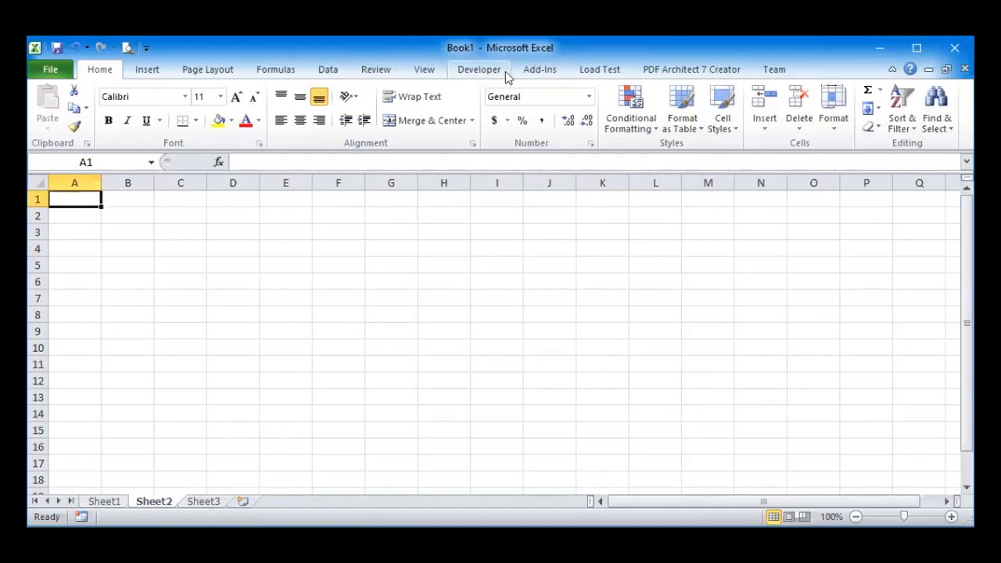
click(462, 71)
click(78, 115)
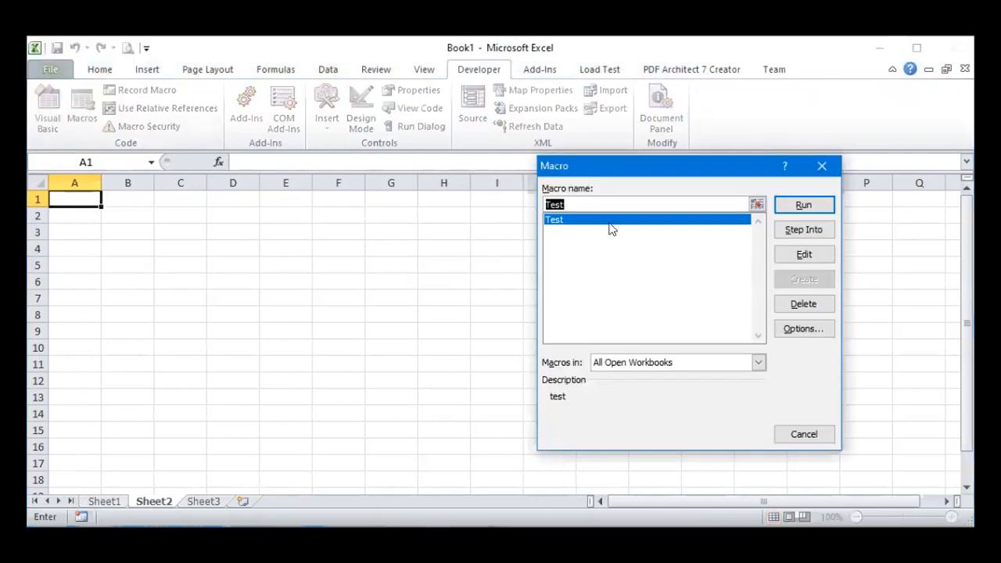
click(797, 206)
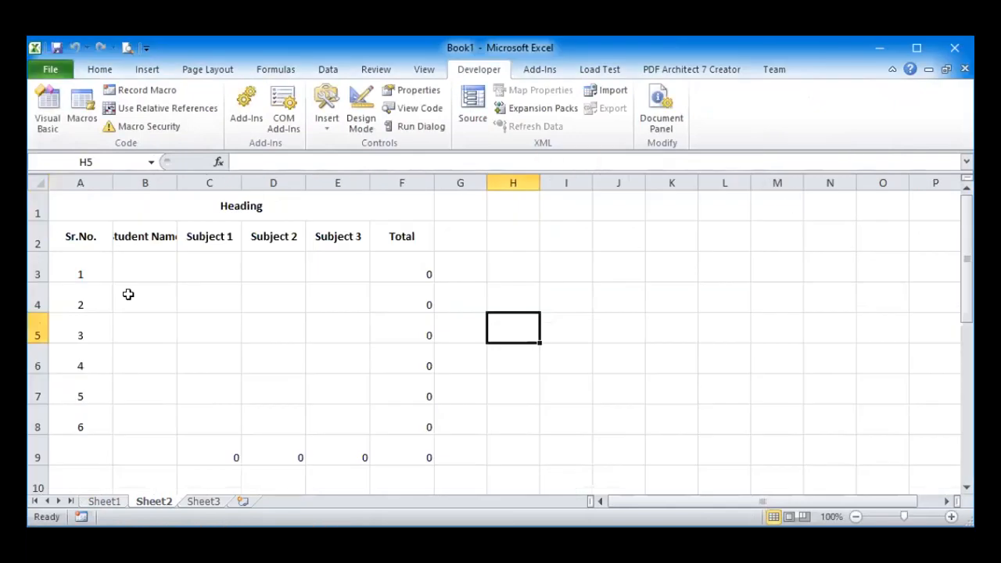
drag(238, 205, 226, 447)
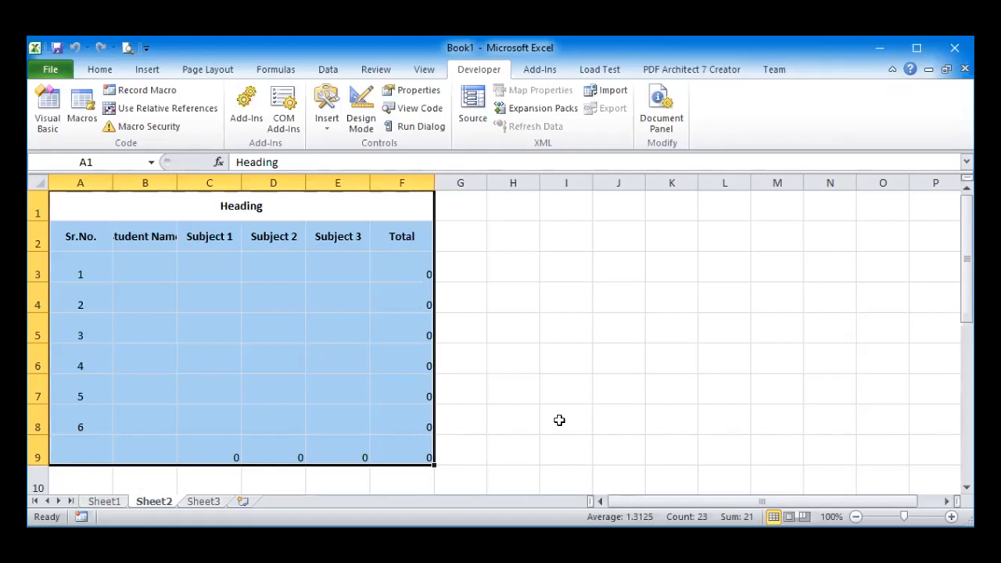
Run the Test macro on Sheet3 and add a new worksheet after it
click(205, 501)
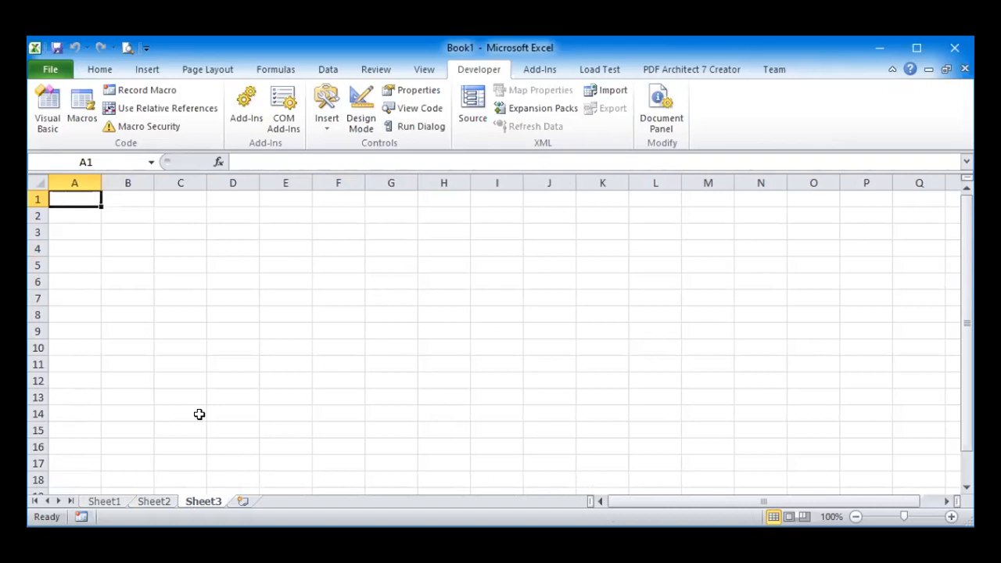
key(ctrl+m)
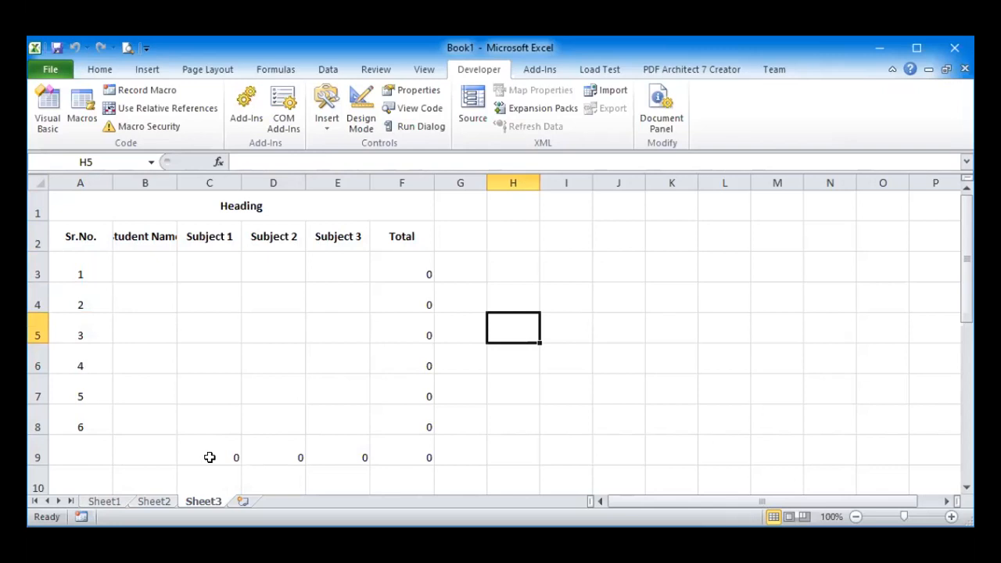
click(242, 501)
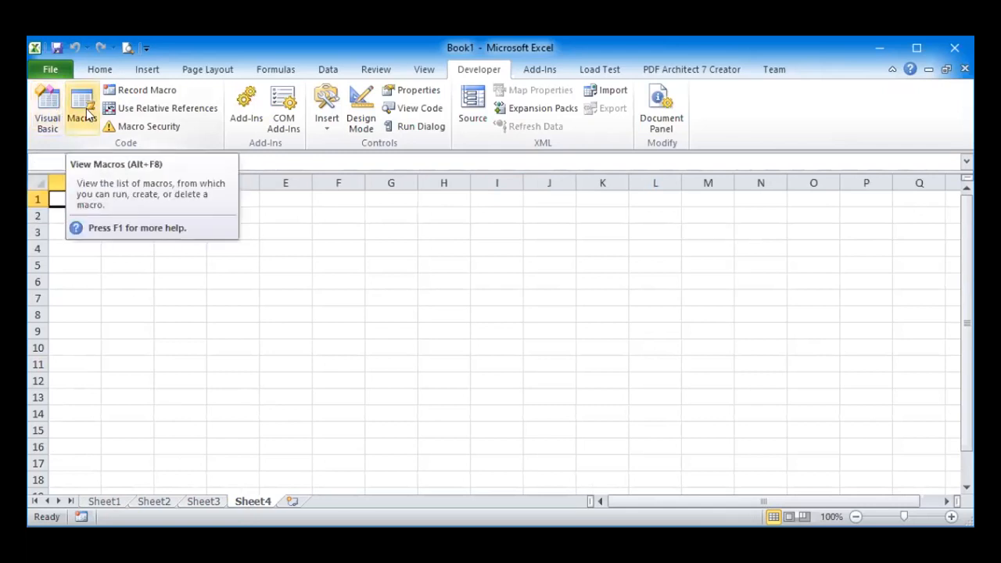
Open the Test macro's recorded code for editing, read through the whole procedure and close the code
key(alt+F8)
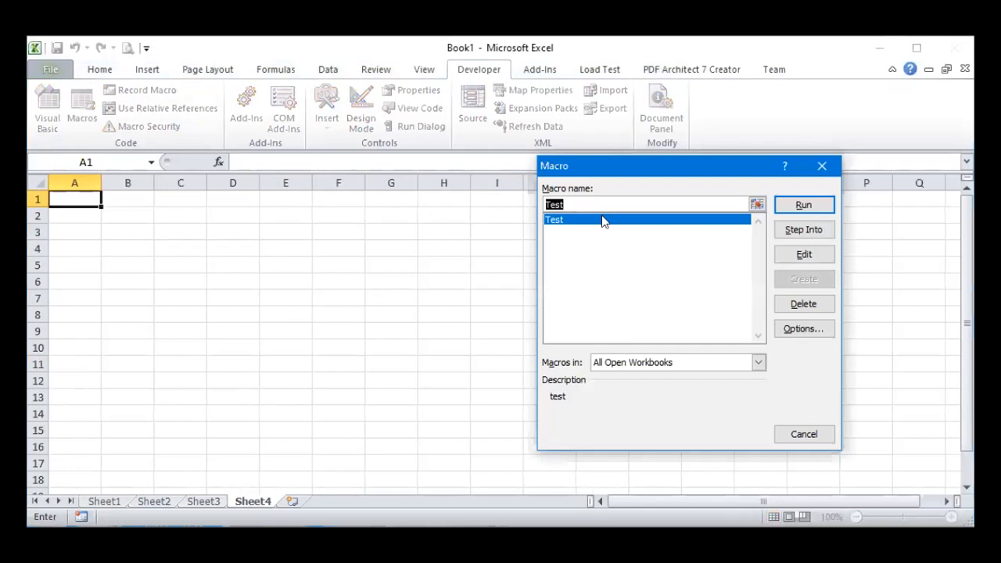
click(810, 256)
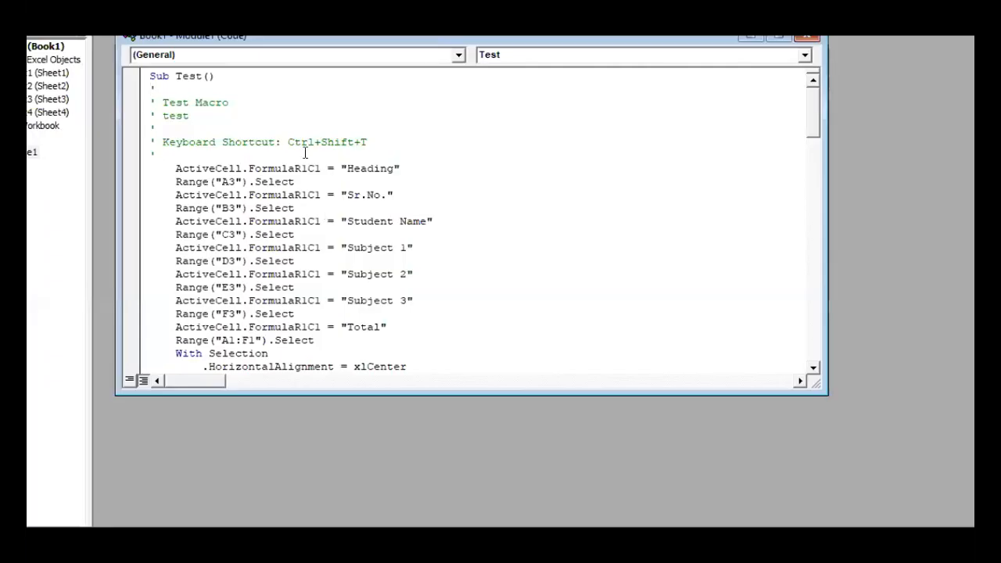
scroll(313, 154, down, 12)
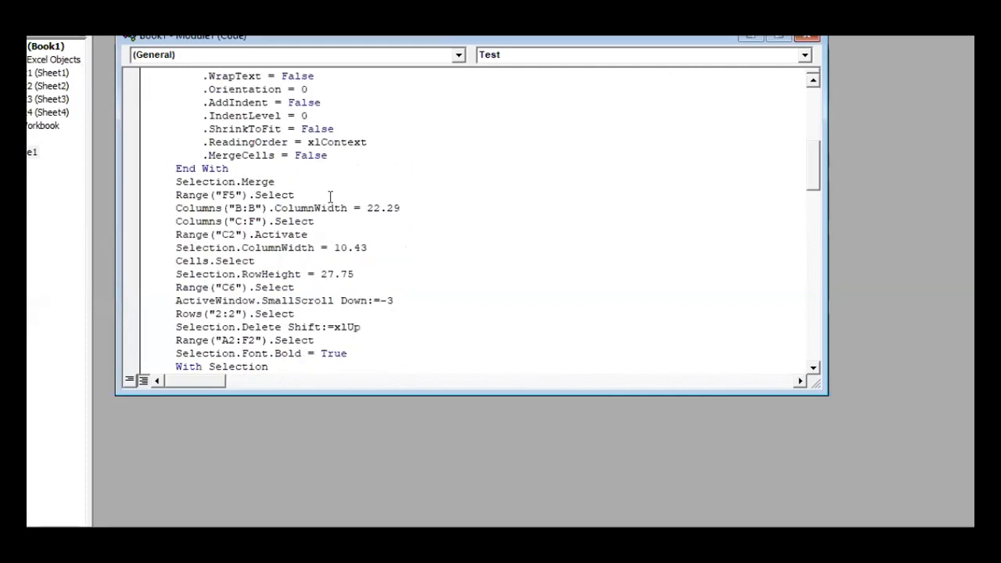
scroll(330, 197, down, 12)
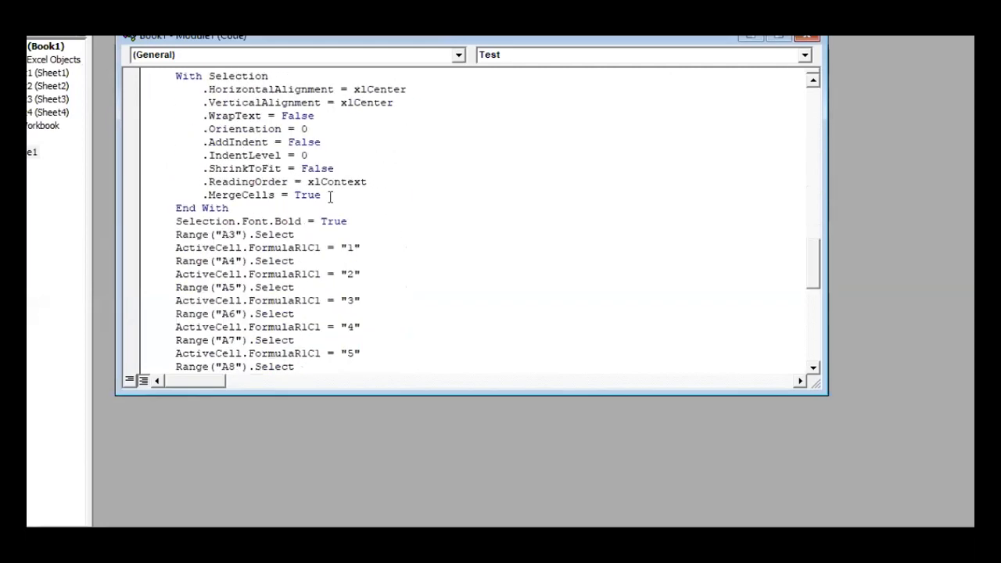
scroll(330, 197, down, 6)
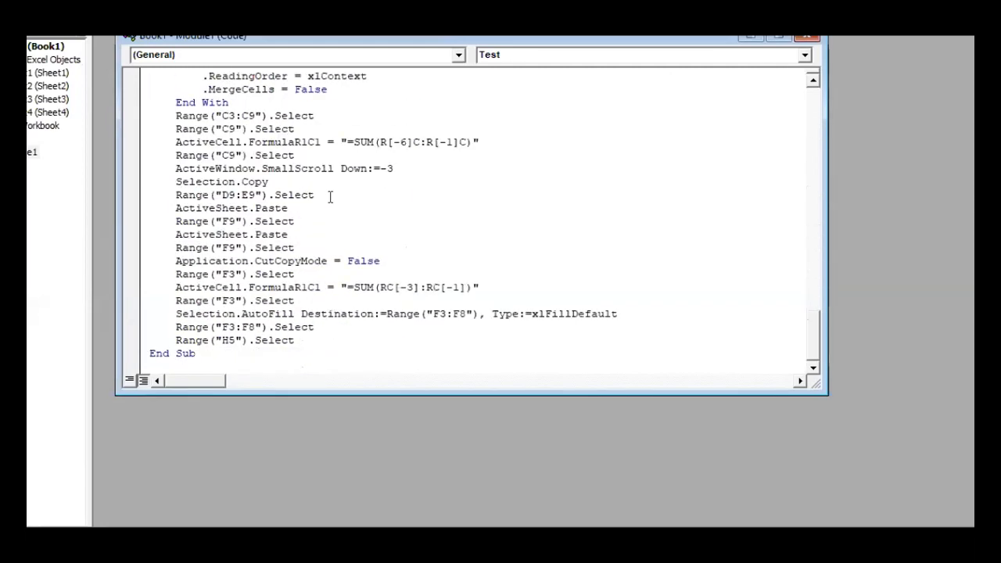
scroll(373, 200, up, 9)
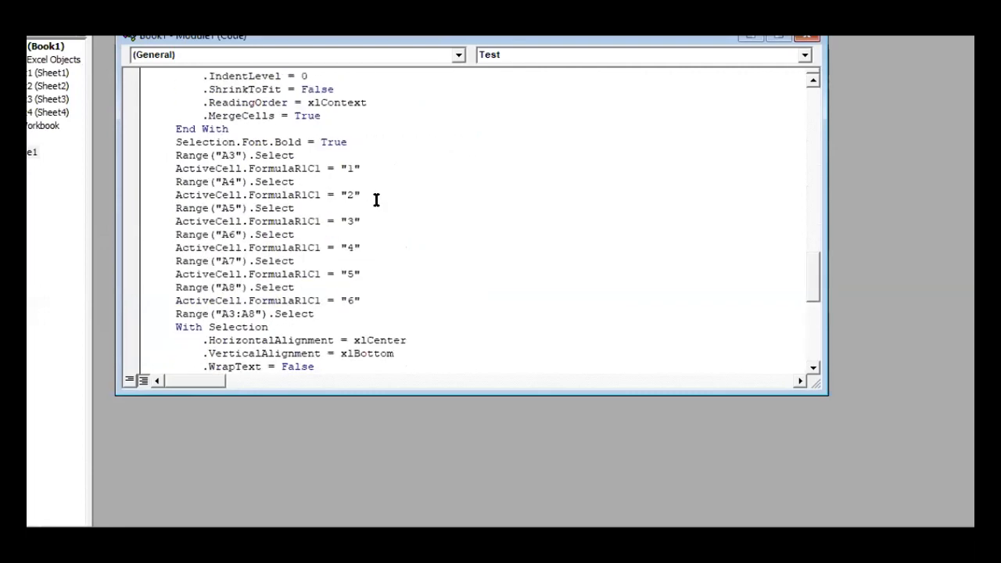
scroll(375, 199, up, 15)
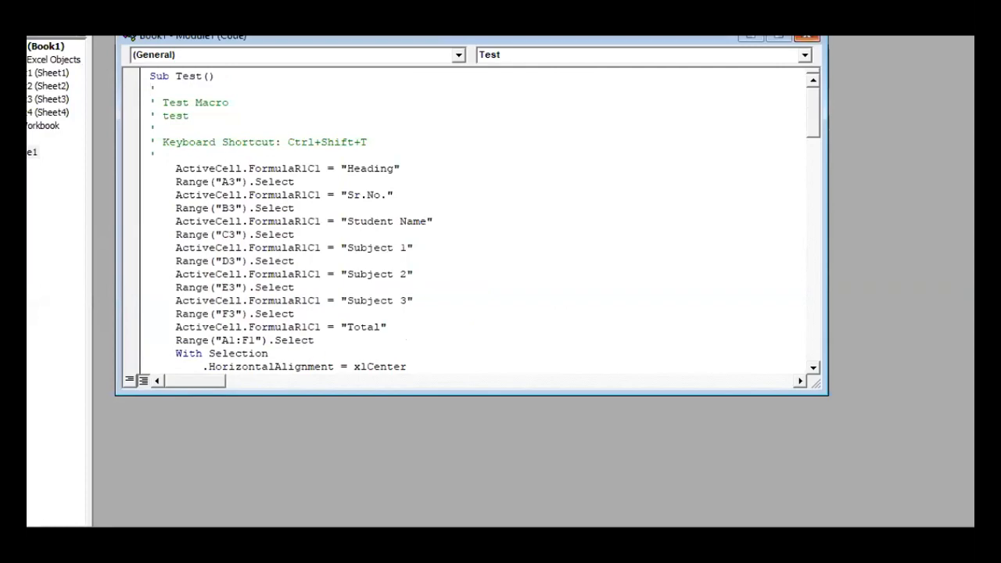
click(806, 37)
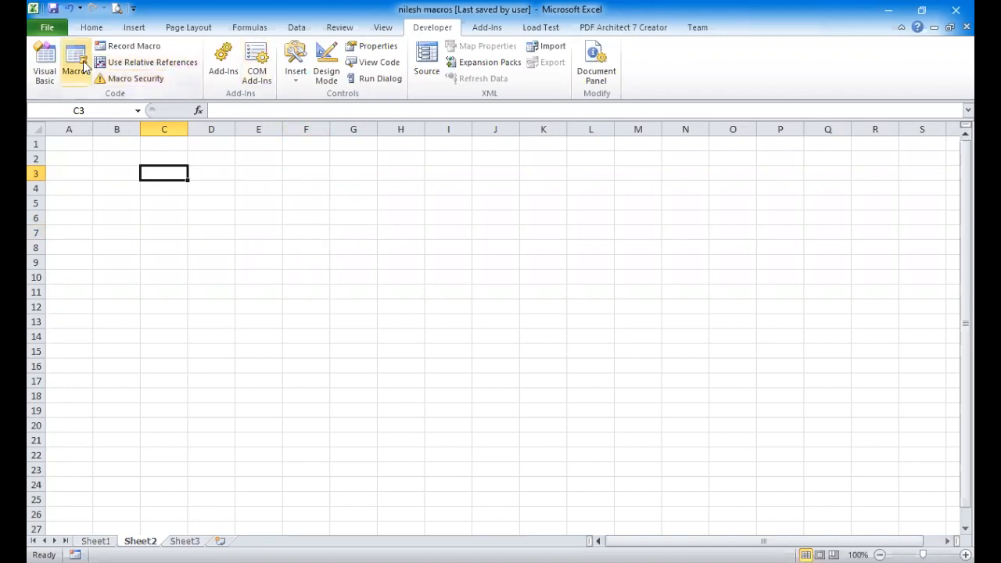
Open the Visual Basic code of the second workbook and examine the auto_open procedure with its welcome message box
click(314, 219)
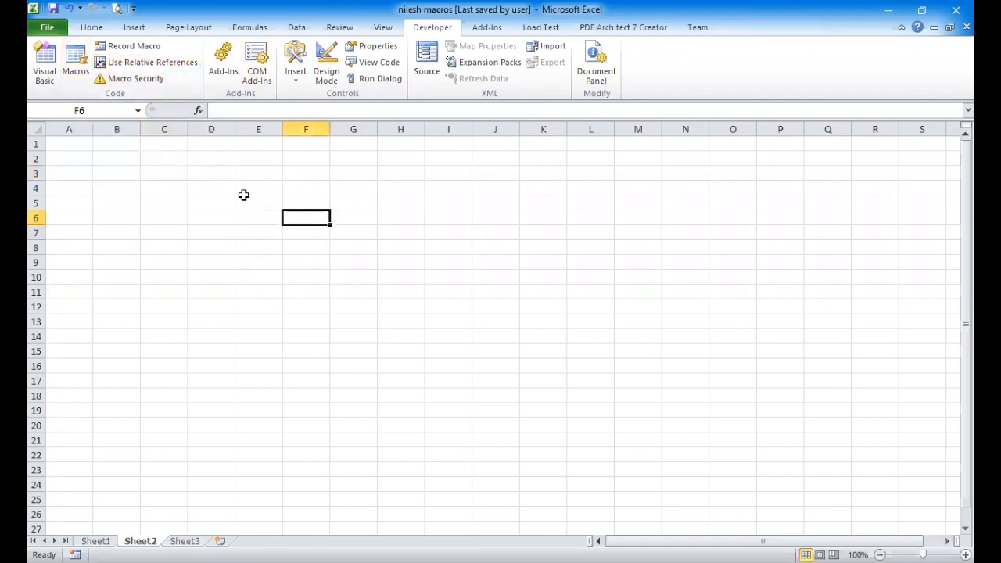
click(45, 67)
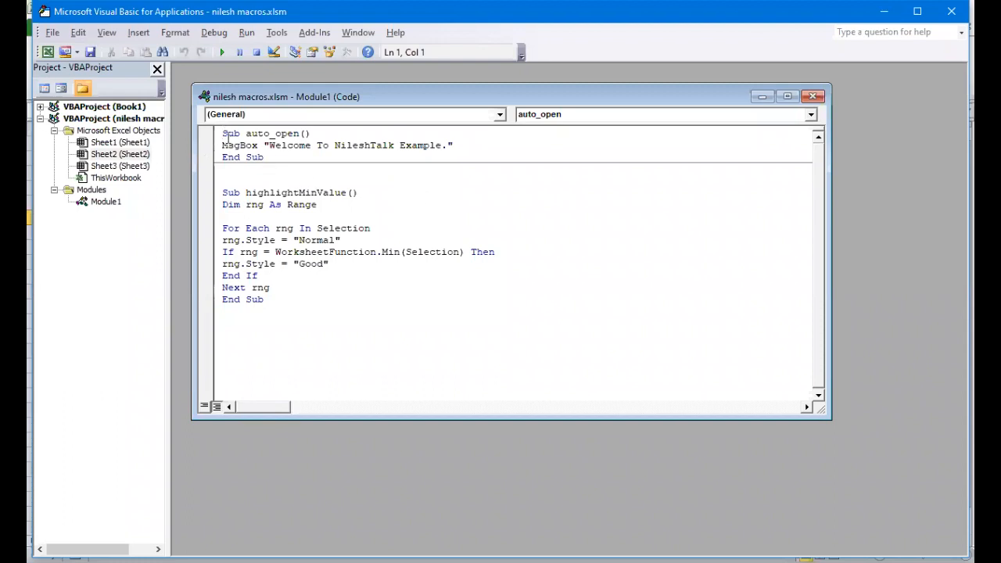
drag(222, 133, 277, 168)
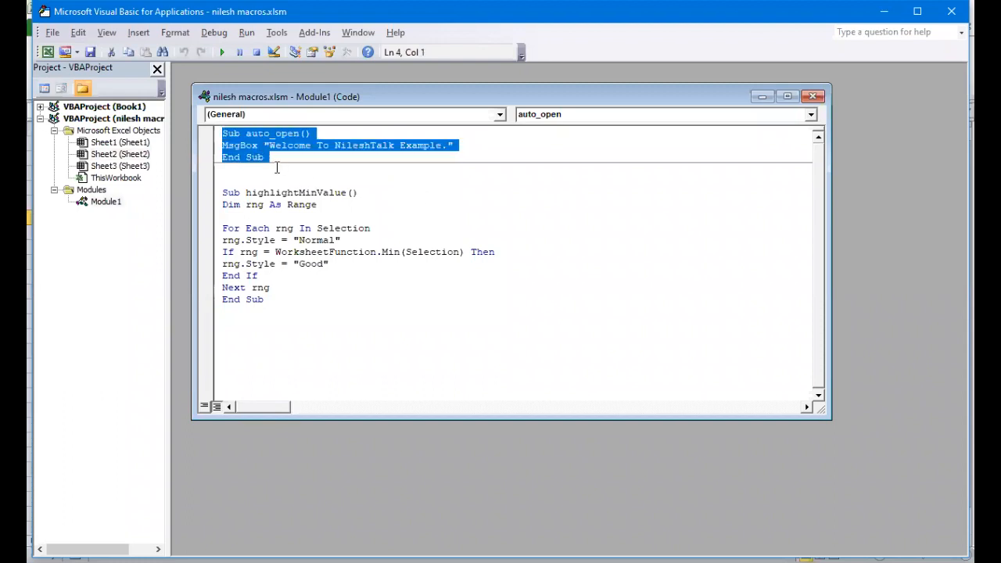
click(246, 132)
drag(246, 133, 298, 128)
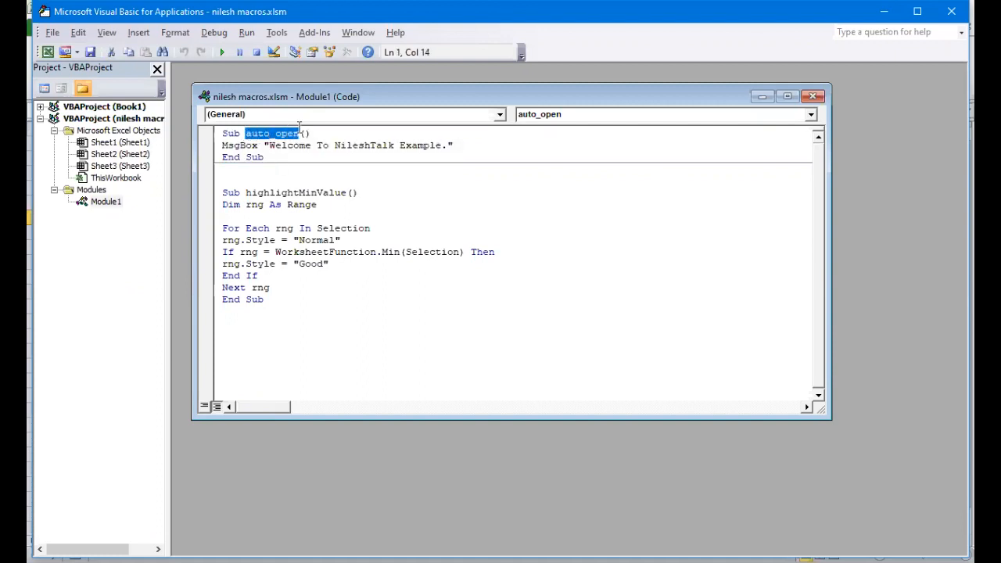
click(284, 160)
drag(284, 161, 209, 135)
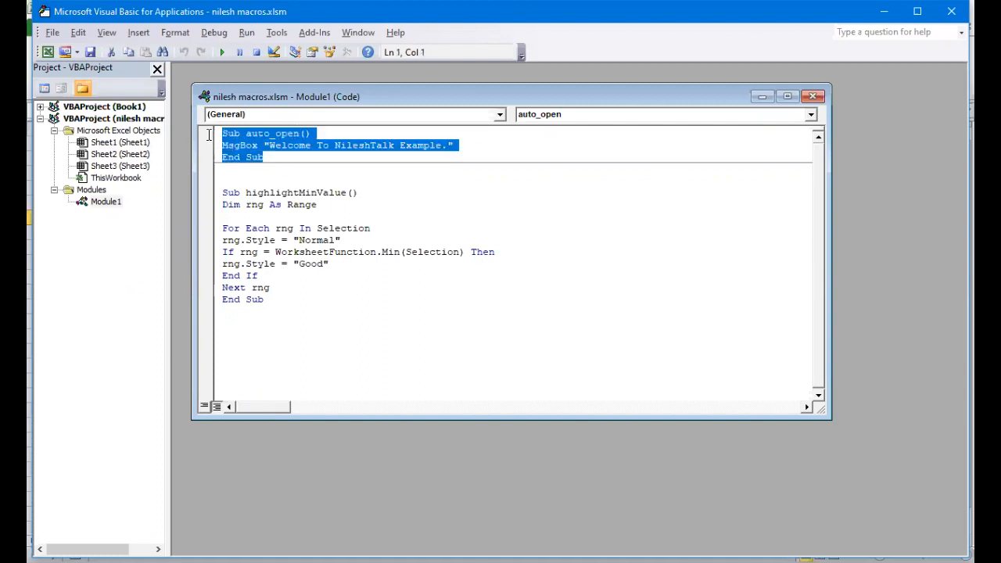
click(292, 159)
drag(389, 147, 414, 149)
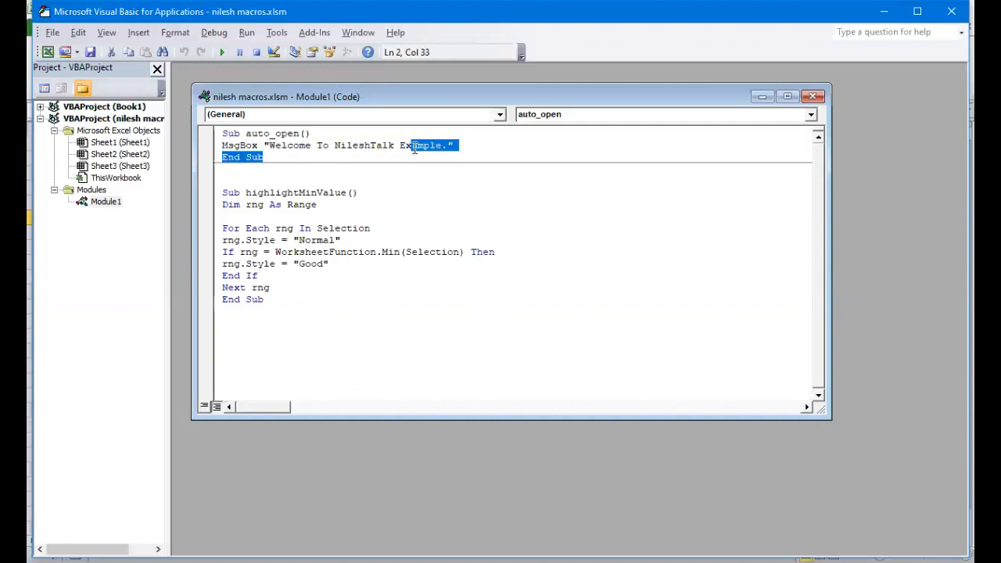
Examine the highlightMinValue procedure as a whole, including its declaration of rng as a Range
click(365, 192)
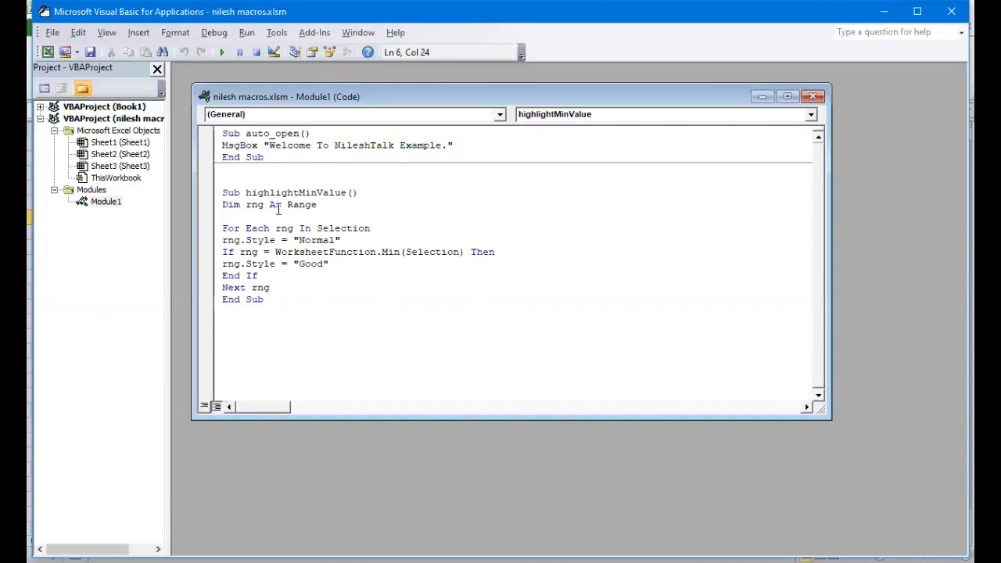
drag(224, 192, 299, 301)
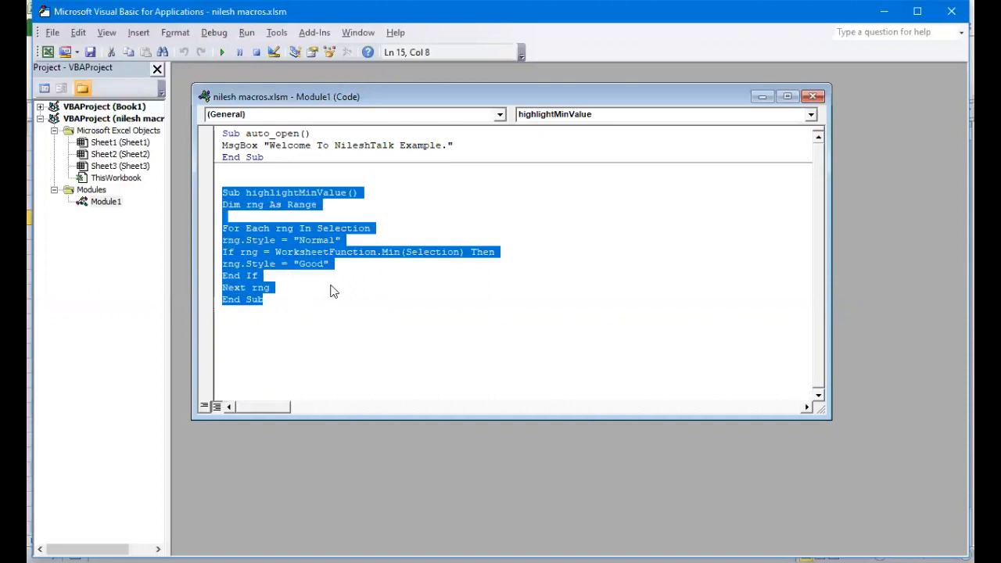
click(426, 215)
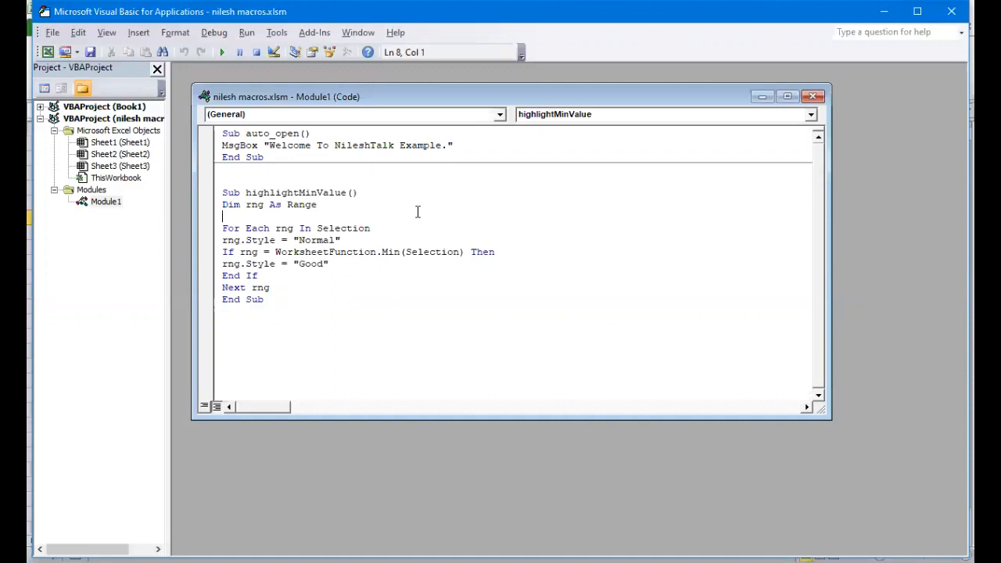
drag(224, 193, 313, 299)
click(335, 215)
drag(321, 204, 210, 204)
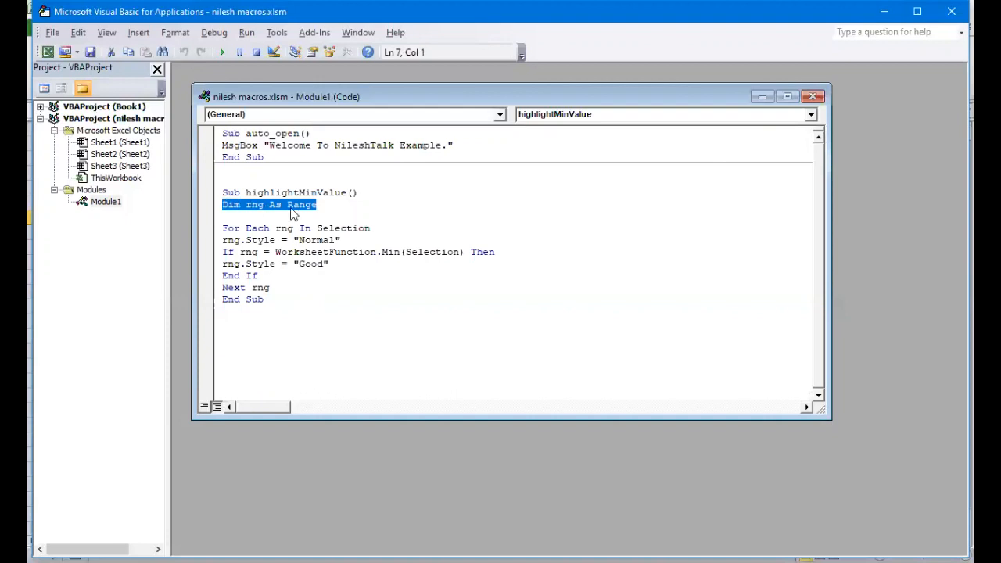
click(341, 218)
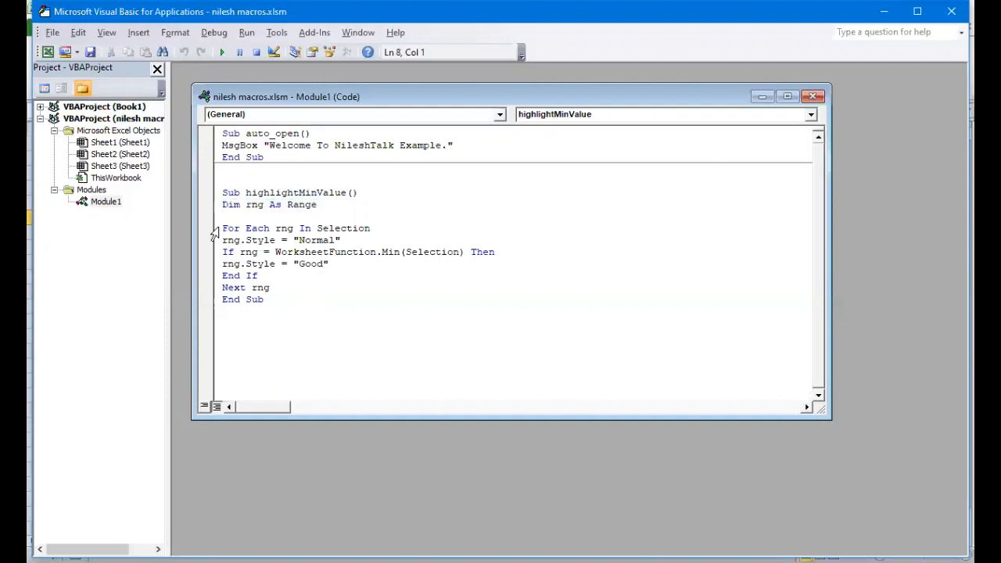
Read the For Each loop of highlightMinValue line by line, including its Normal and Good style assignments, and close the code editor
drag(221, 228, 389, 228)
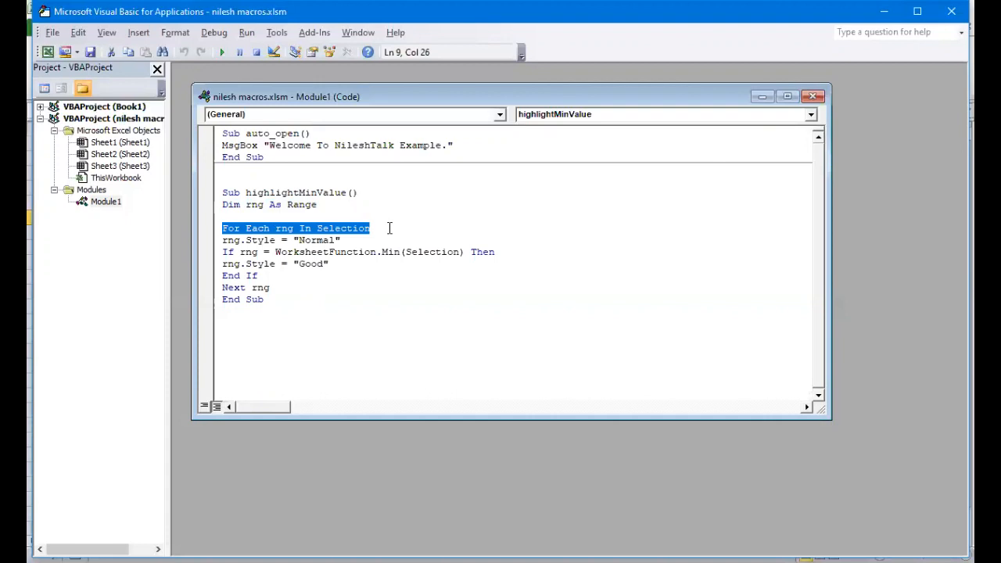
click(439, 232)
drag(340, 240, 219, 243)
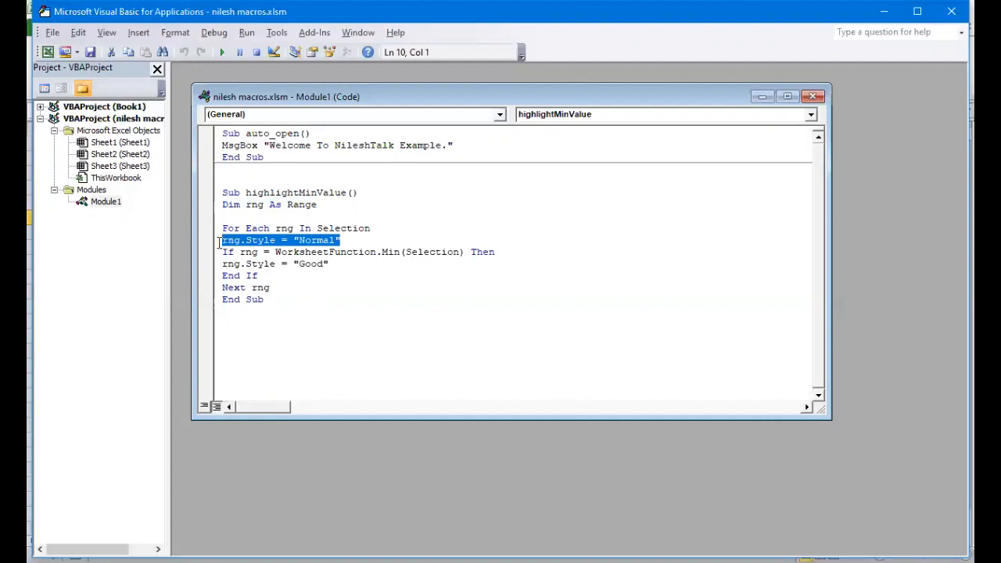
click(274, 252)
drag(220, 251, 545, 247)
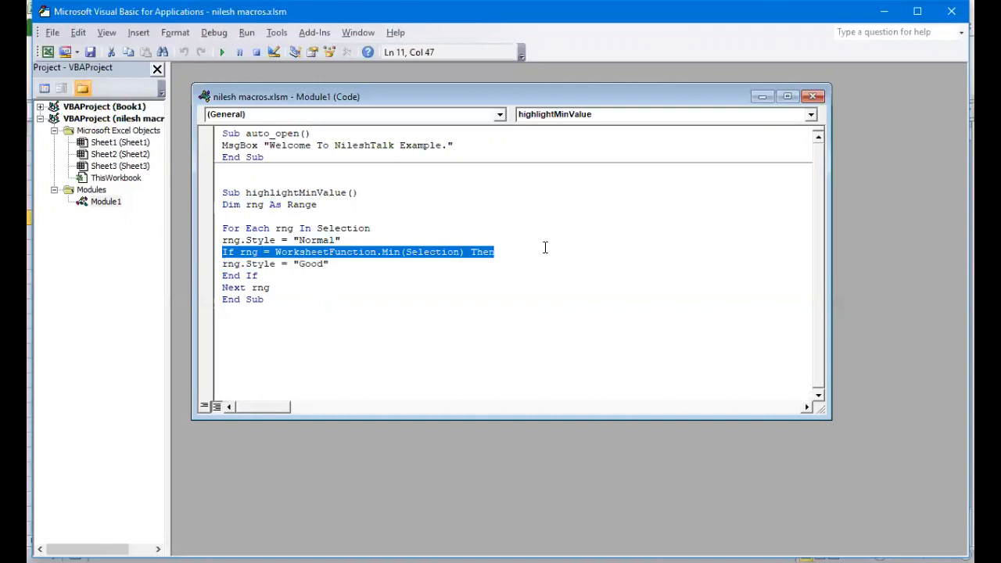
click(372, 271)
drag(335, 264, 220, 268)
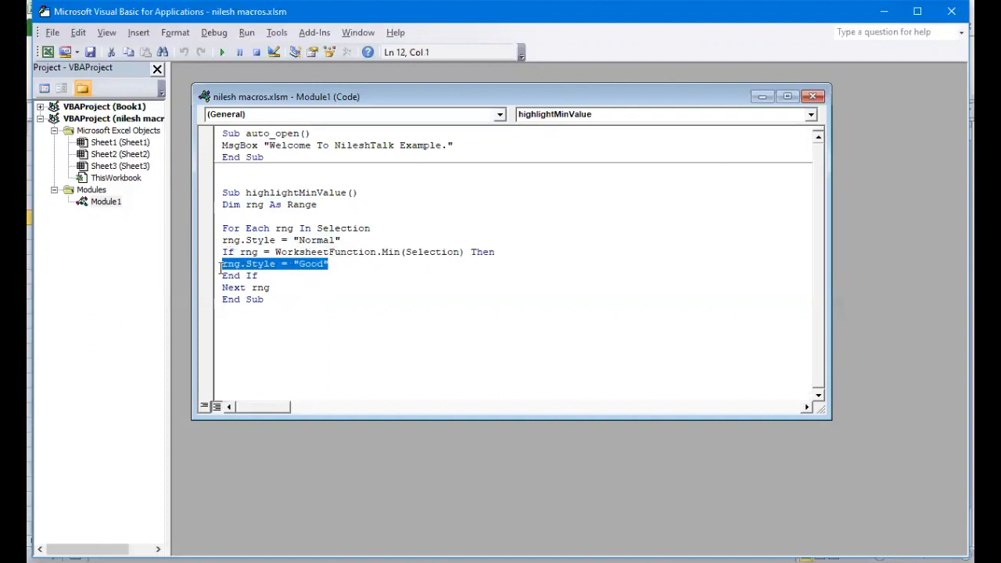
click(279, 282)
drag(282, 289, 221, 301)
click(295, 318)
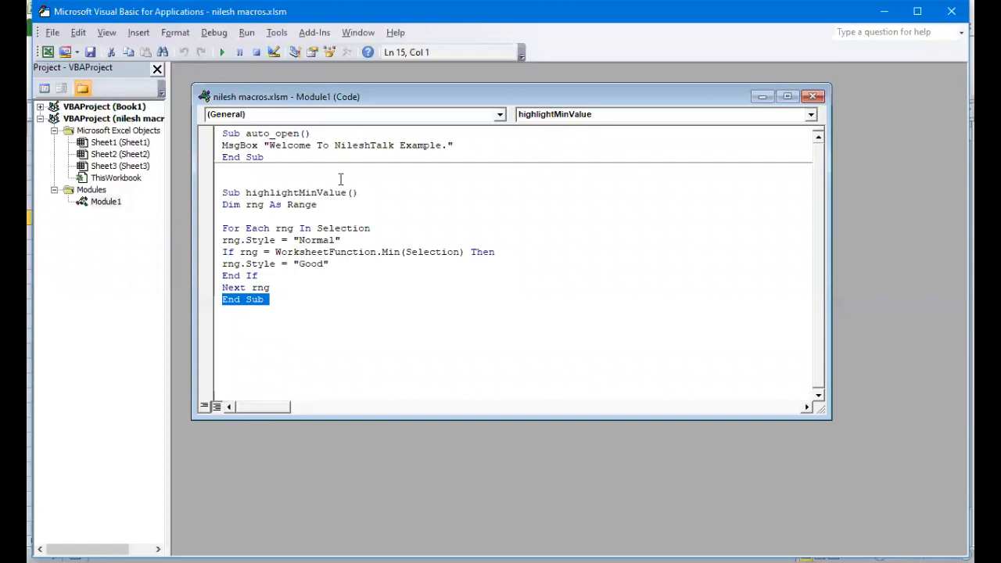
click(951, 16)
Enter the values 10, 20, 5, 6, 7 and 0 in cells E6 to E11 of Sheet2
click(269, 247)
click(263, 219)
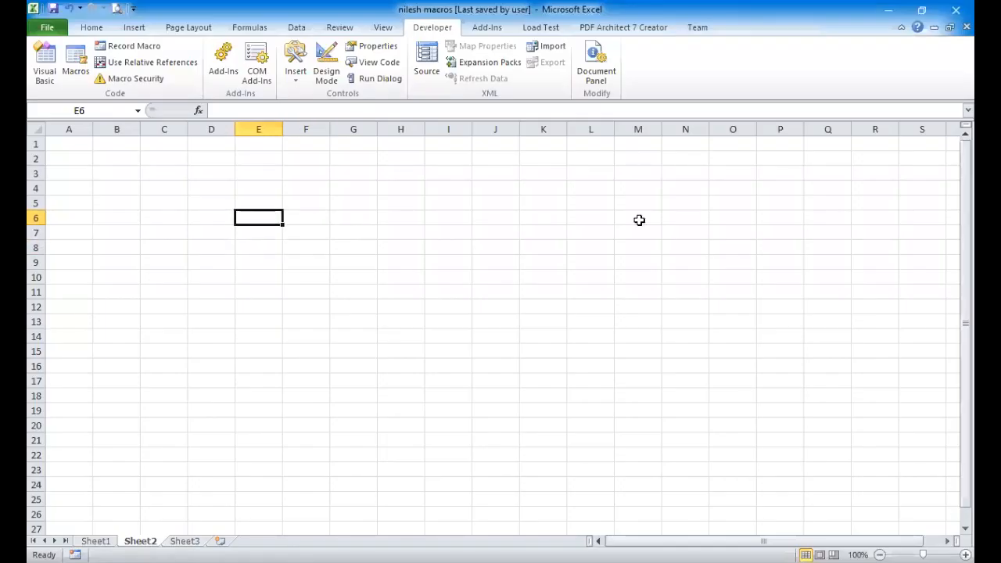
text(10)
key(Return)
text(20)
key(Return)
text(5)
key(Return)
text(6)
key(Return)
text(7)
key(Return)
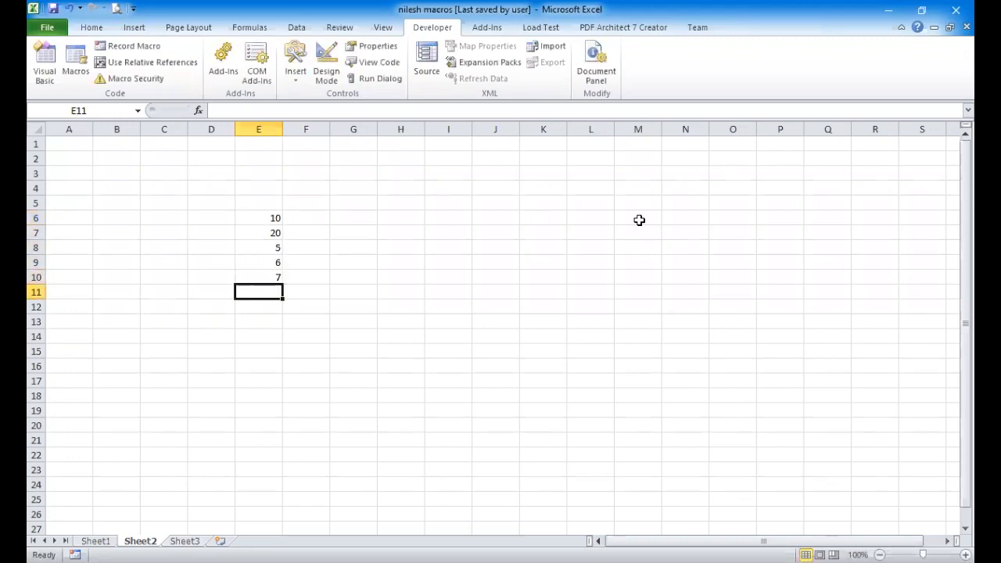
text(0)
key(Return)
Run the highlightMinValue macro on the range E6:E11 and inspect the formatting of its cells
key(Up)
key(Up)
key(Up)
key(Up)
key(Up)
key(Up)
key(shift+Down)
key(shift+Down)
key(shift+Down)
key(shift+Down)
key(shift+Down)
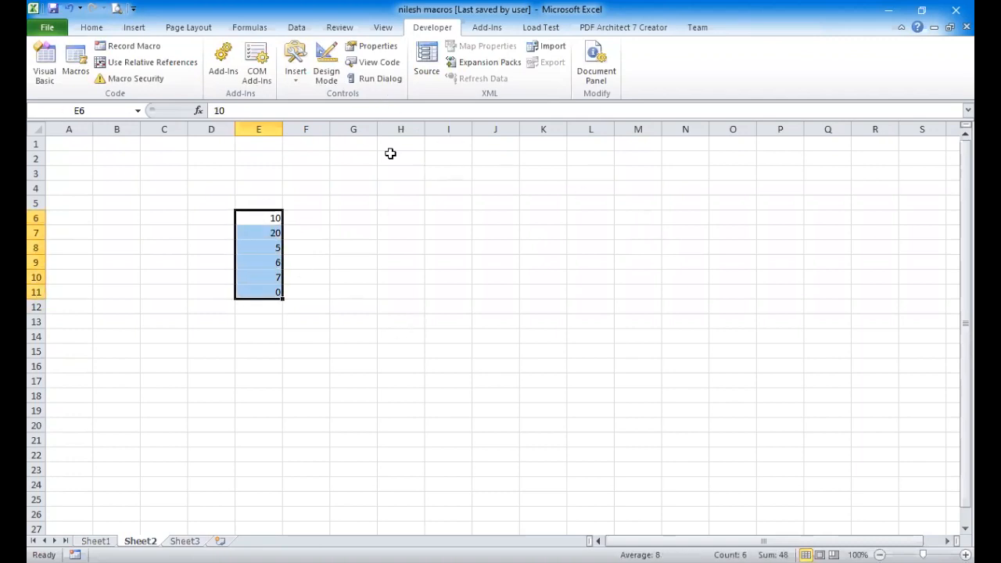
click(75, 63)
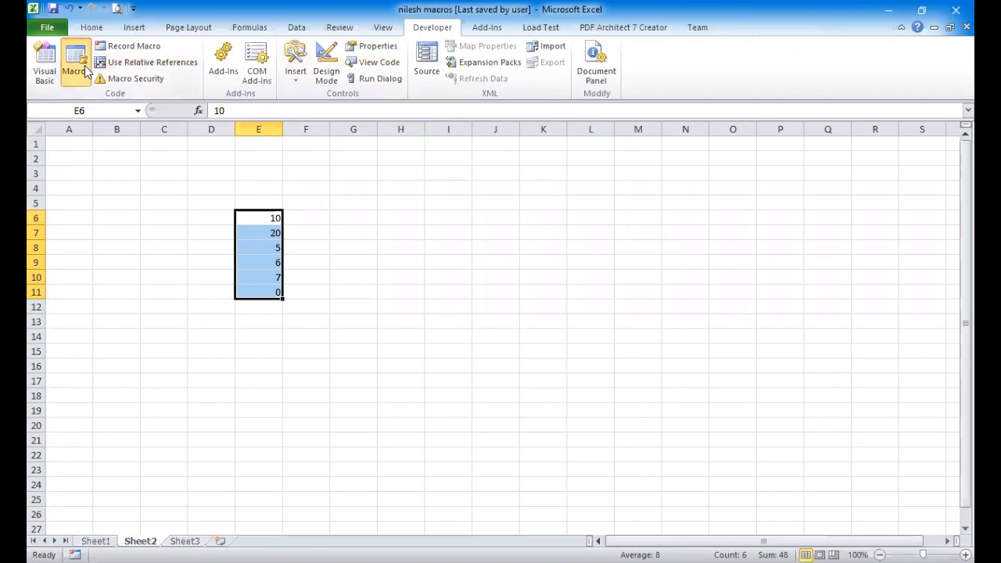
click(533, 170)
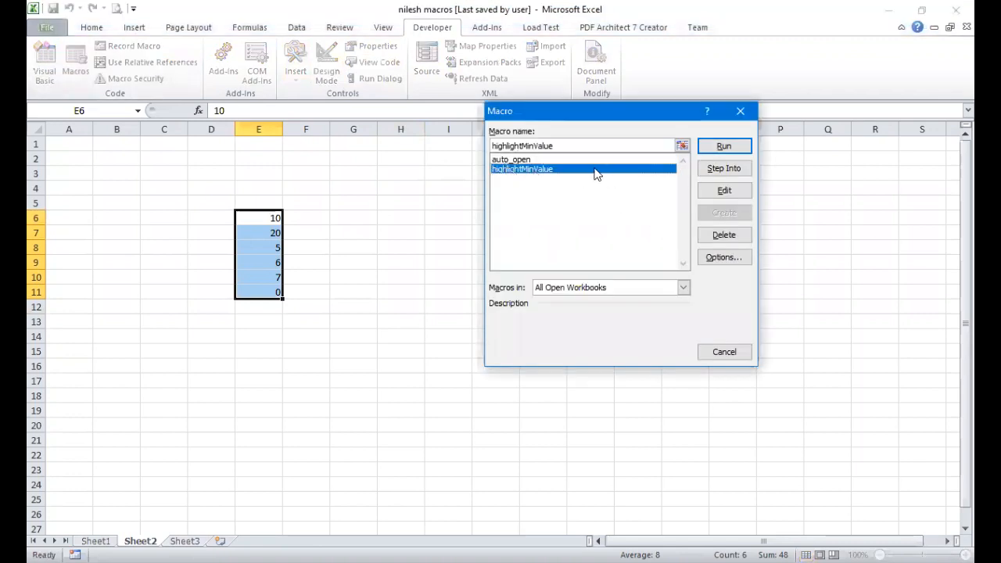
click(721, 148)
click(723, 148)
click(341, 274)
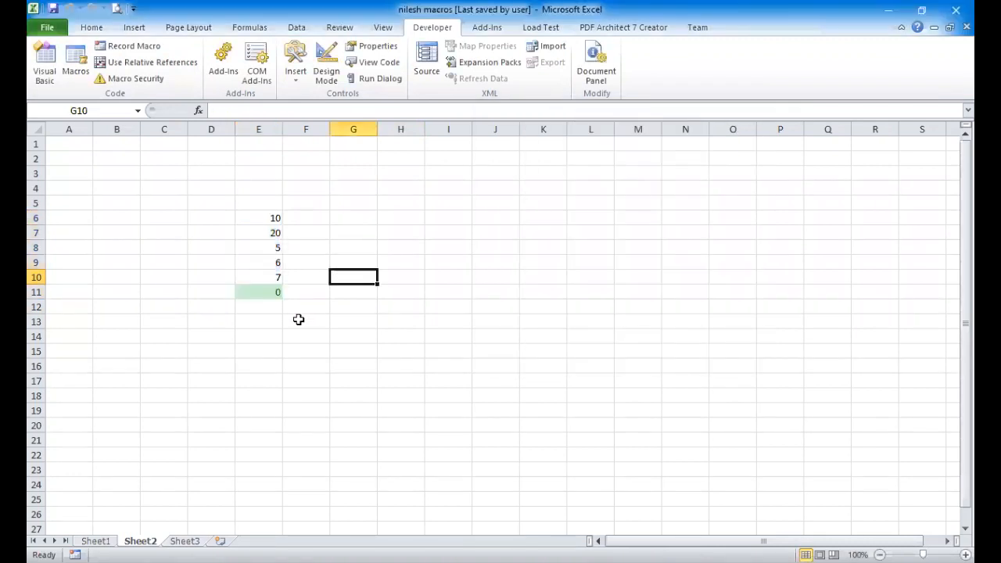
click(269, 291)
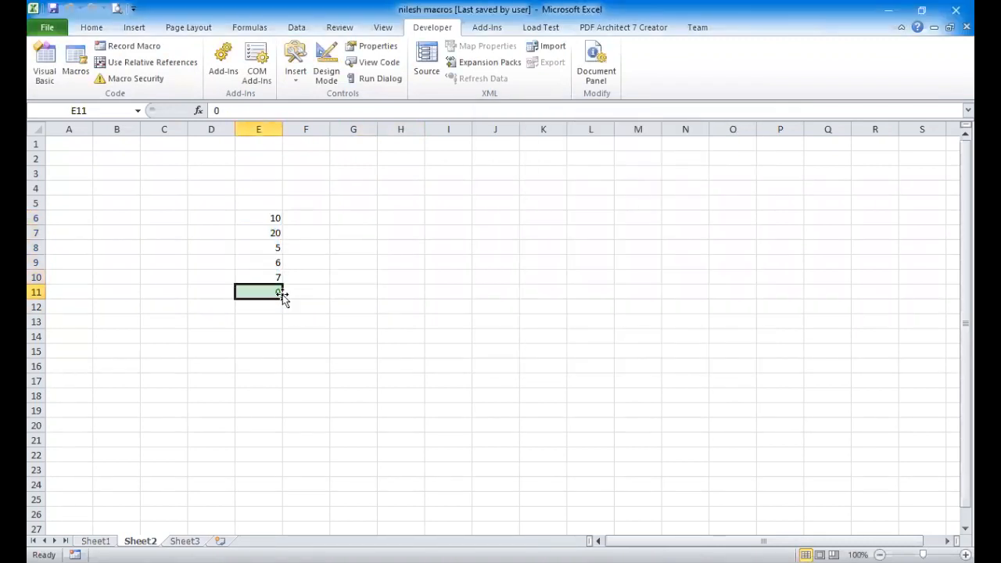
click(546, 234)
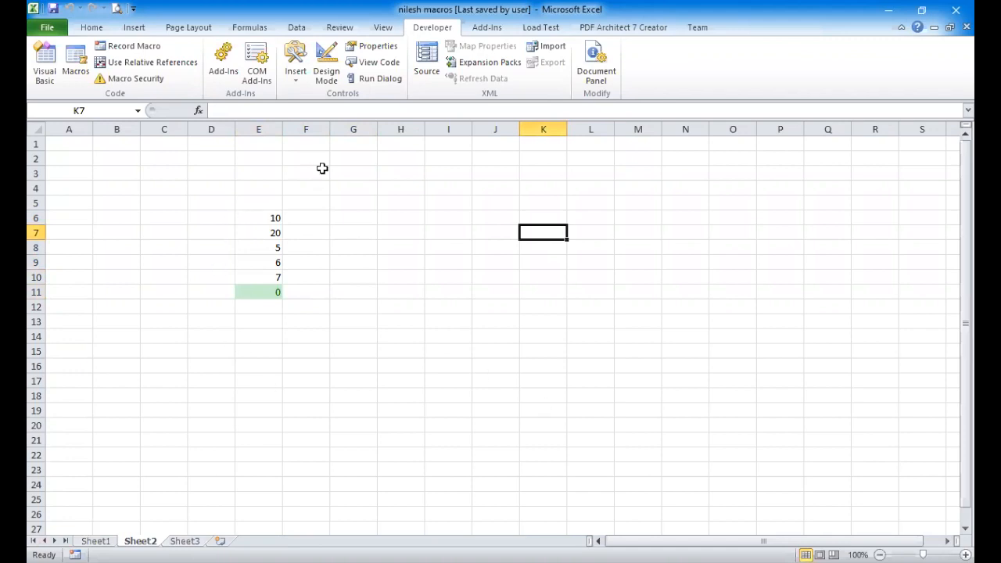
click(427, 261)
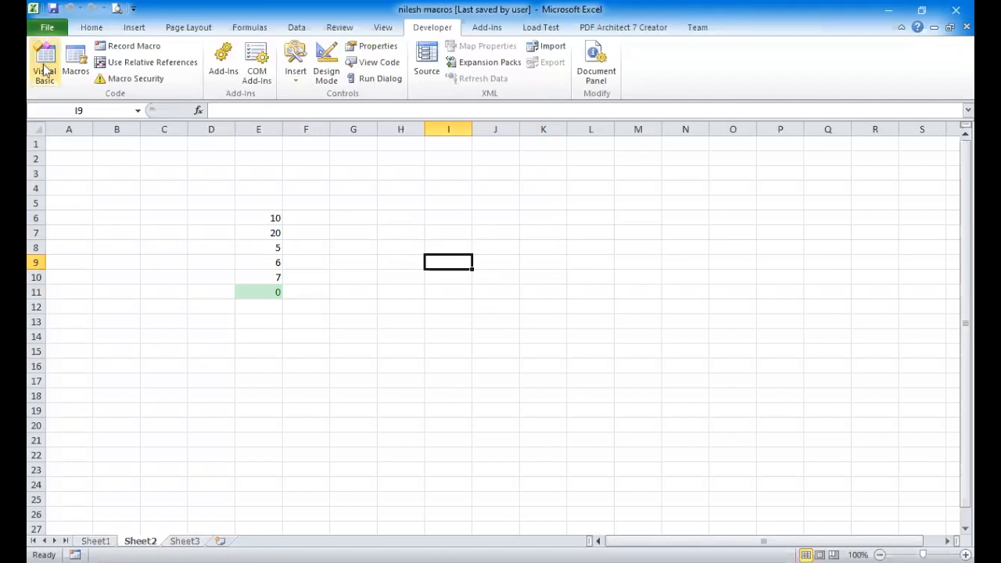
Close the hand-written macros workbook without saving its changes and close the empty Book1
click(960, 27)
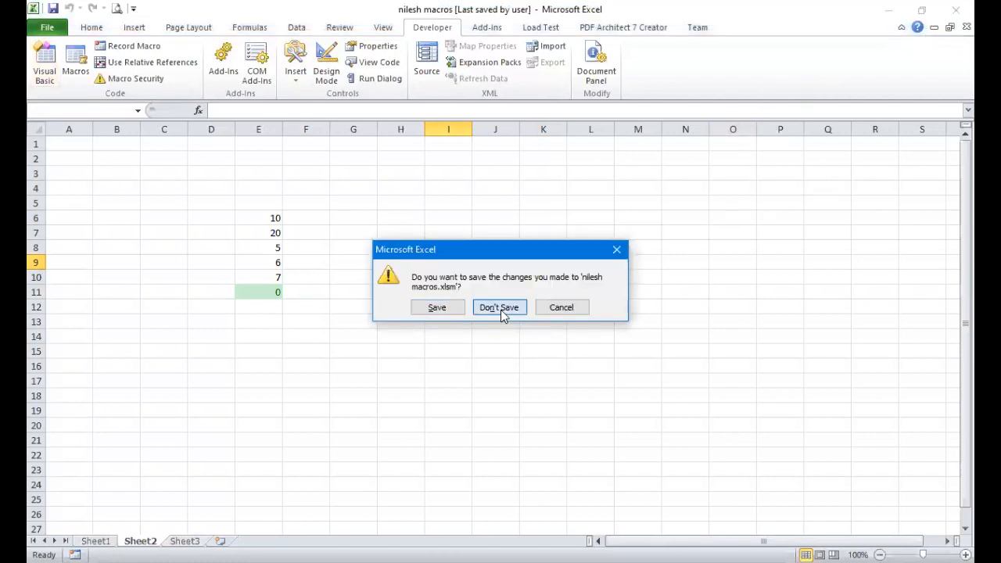
click(499, 307)
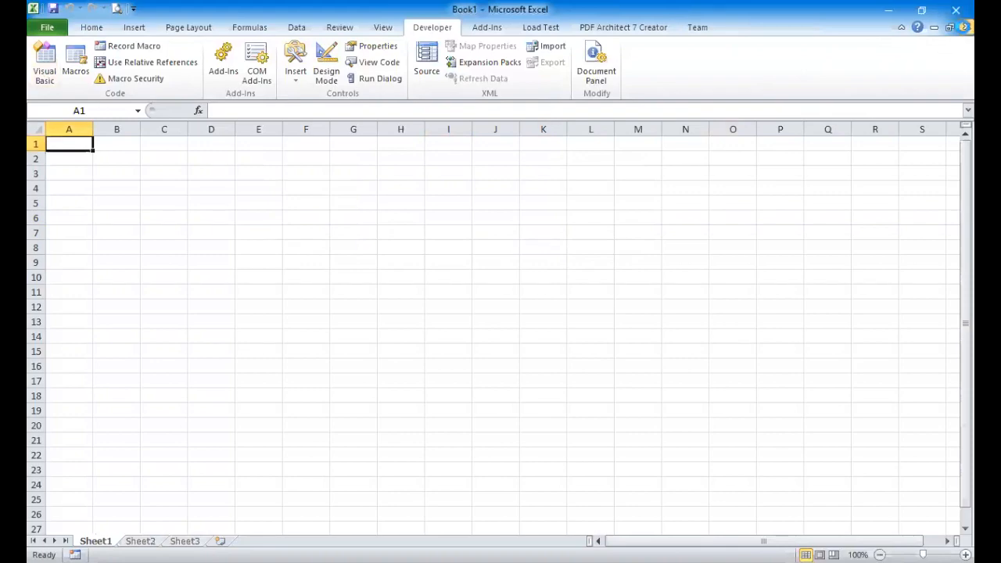
click(967, 27)
Reopen the hand-written macros workbook to test its auto_open macro and dismiss the welcome message box
click(41, 30)
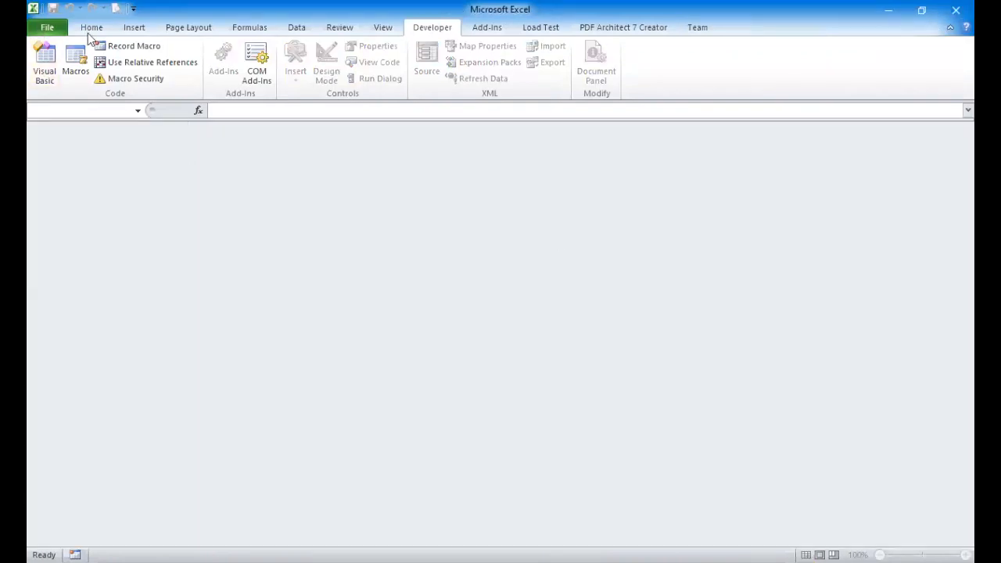
click(249, 96)
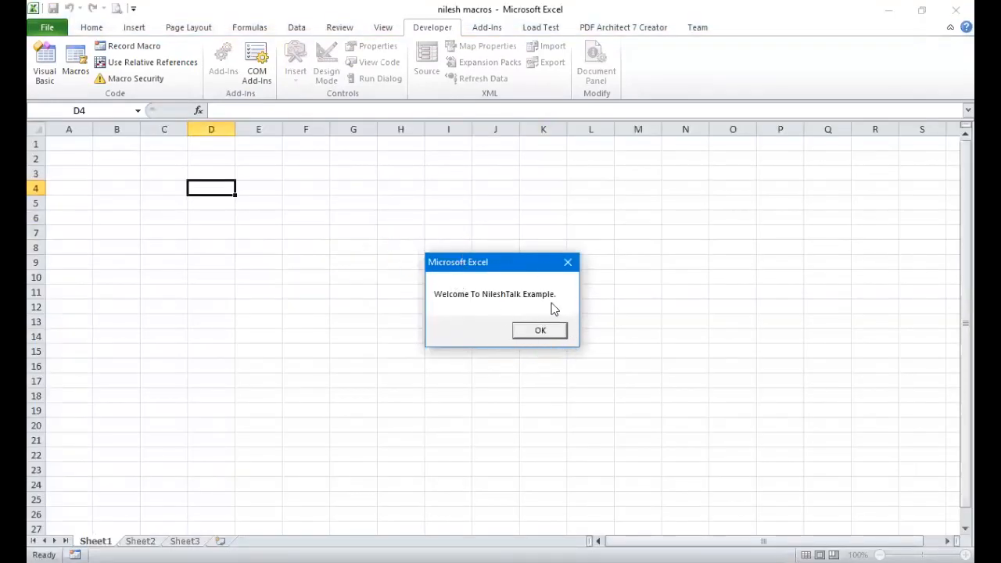
click(545, 333)
click(366, 187)
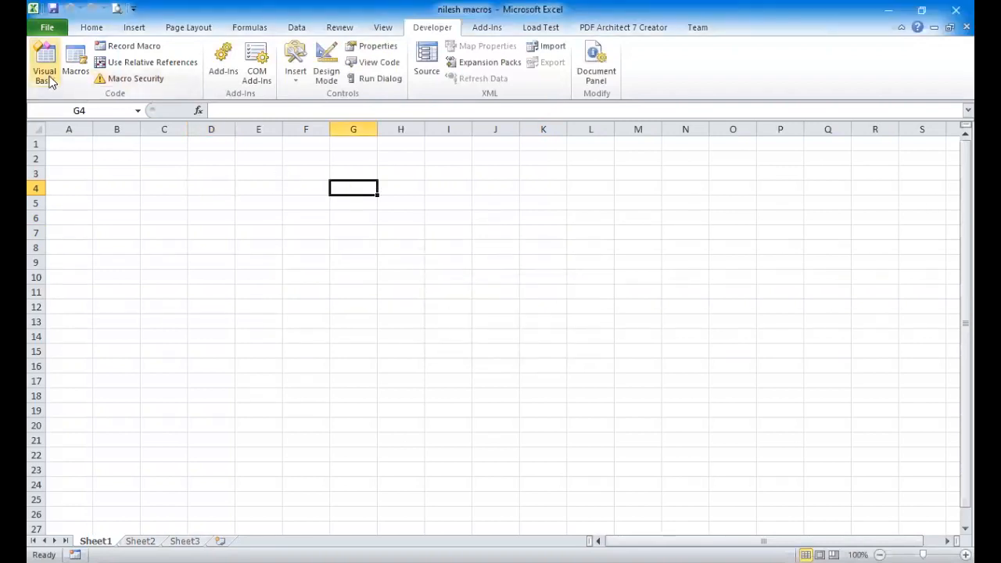
Choose Excel Macro-Enabled Workbook as the file type for saving a copy of the workbook, and leave the dialog without saving
click(51, 24)
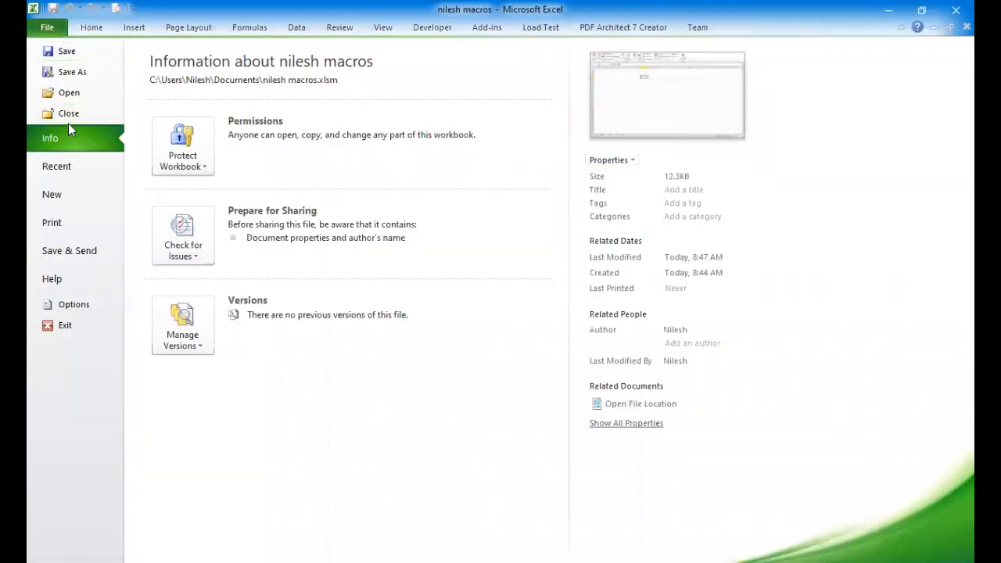
click(78, 71)
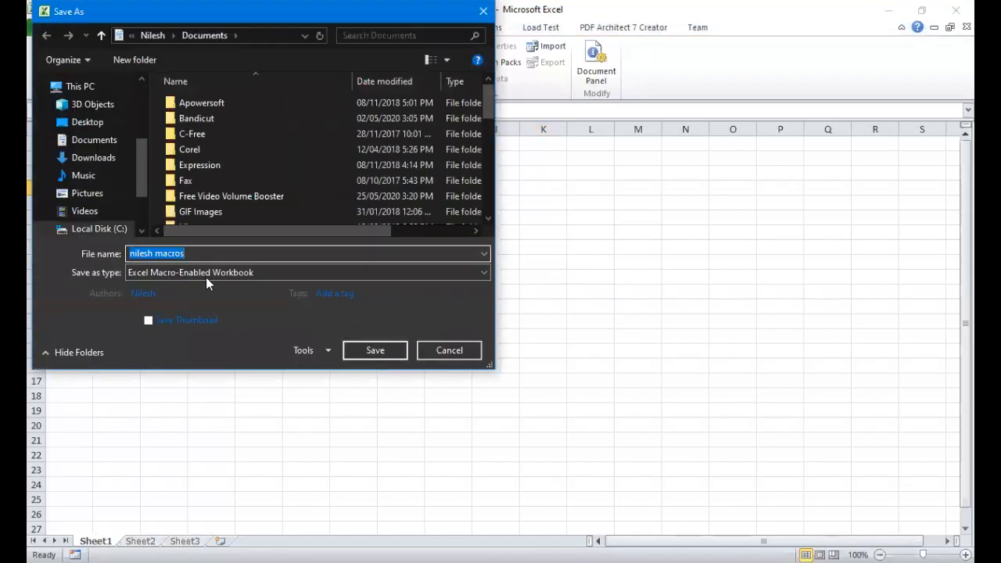
click(174, 272)
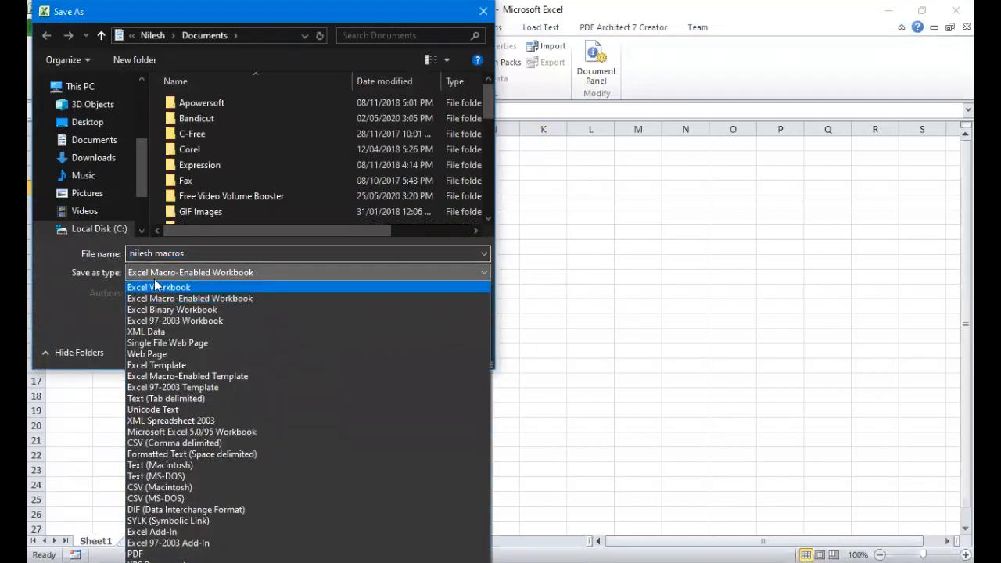
click(245, 299)
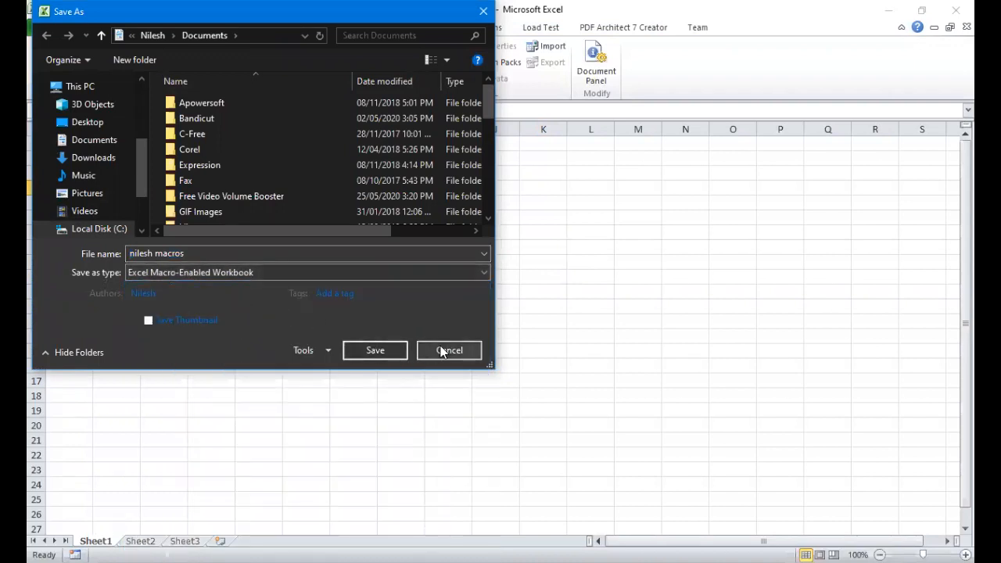
key(Return)
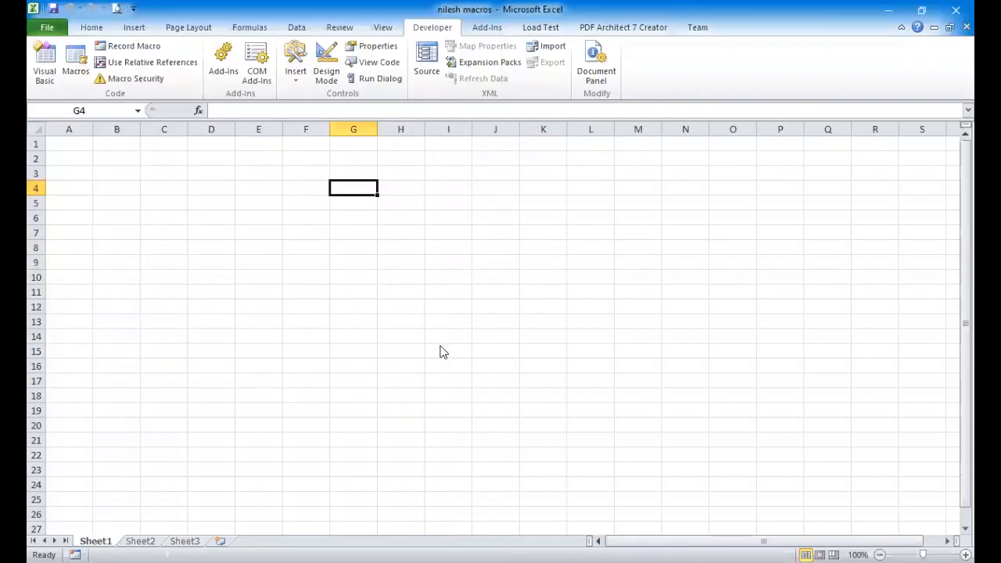